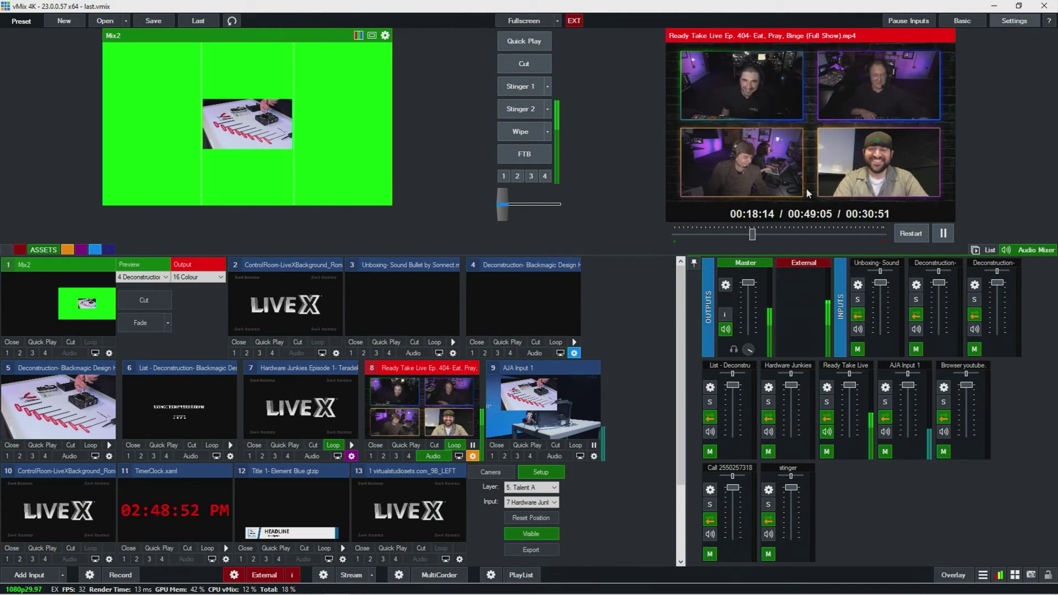
- In Settings > Audio Outputs, set auxiliary buses A, B and C to Enabled
{"action": "left_click", "coordinate": [1012, 21]}
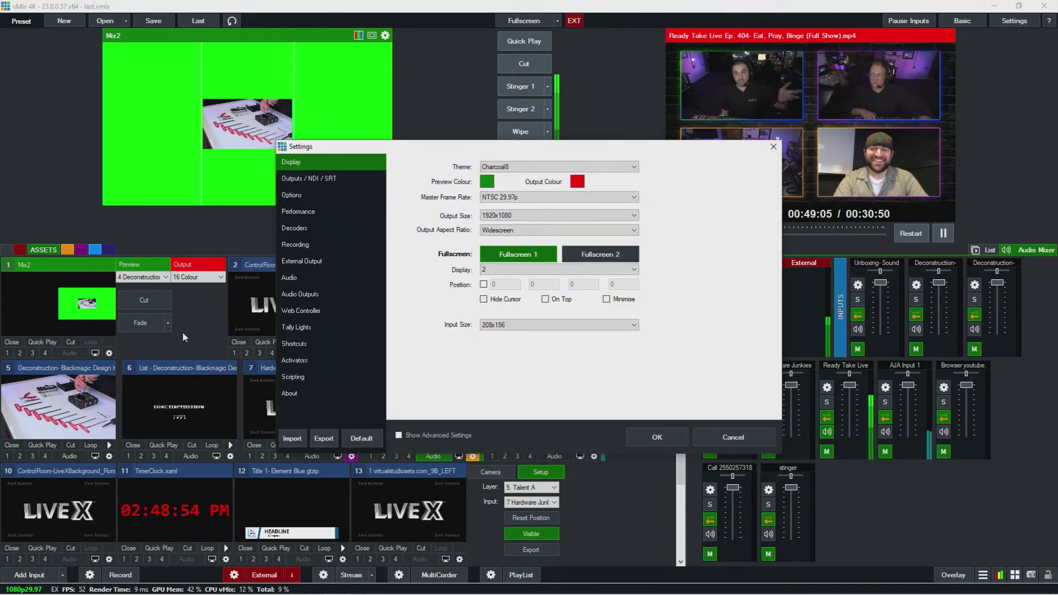
{"action": "left_click", "coordinate": [319, 293]}
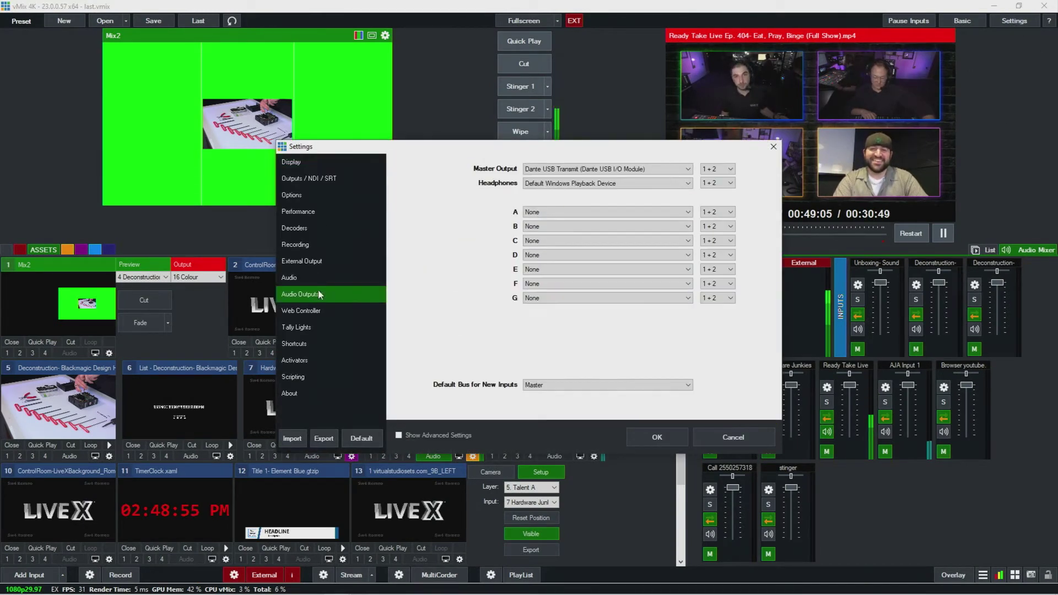
{"action": "left_click", "coordinate": [559, 213]}
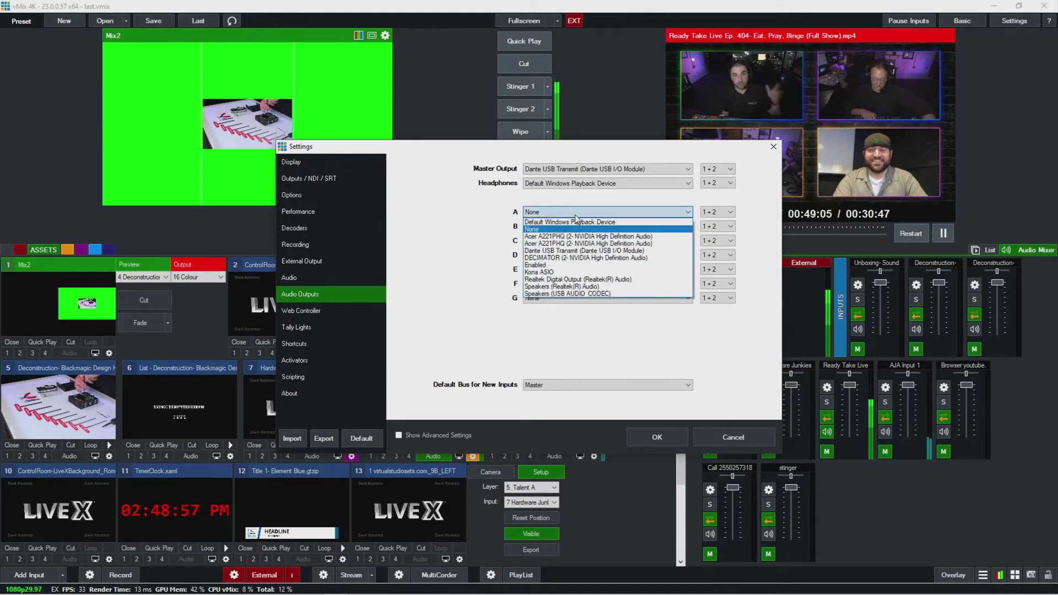
{"action": "left_click", "coordinate": [550, 264]}
{"action": "left_click", "coordinate": [553, 226]}
{"action": "left_click", "coordinate": [535, 279]}
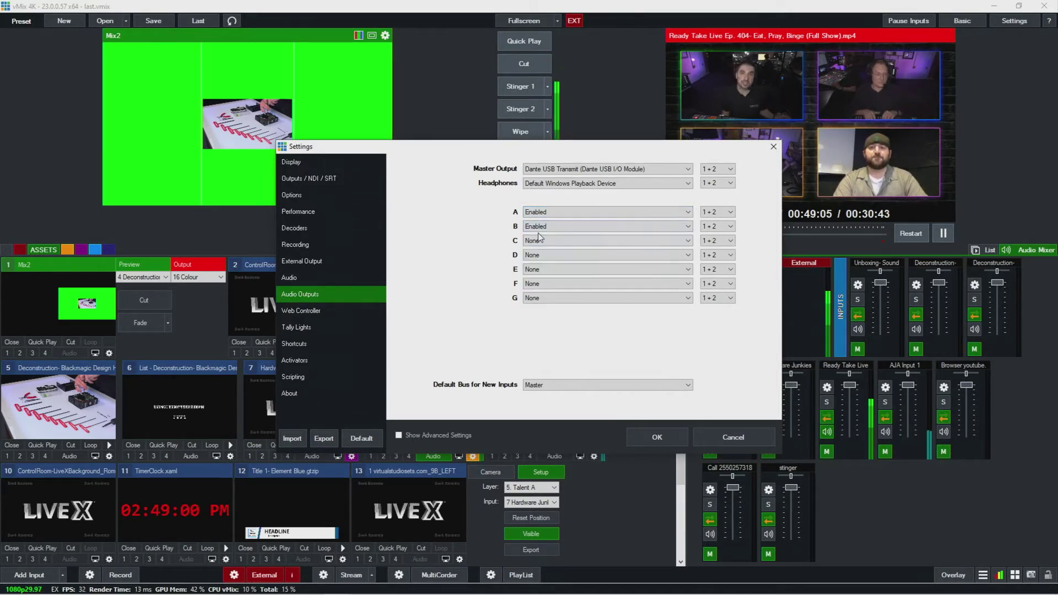
{"action": "left_click", "coordinate": [541, 240]}
{"action": "left_click", "coordinate": [545, 293]}
- Set buses D, E, F and G to Enabled as well
{"action": "left_click", "coordinate": [542, 255]}
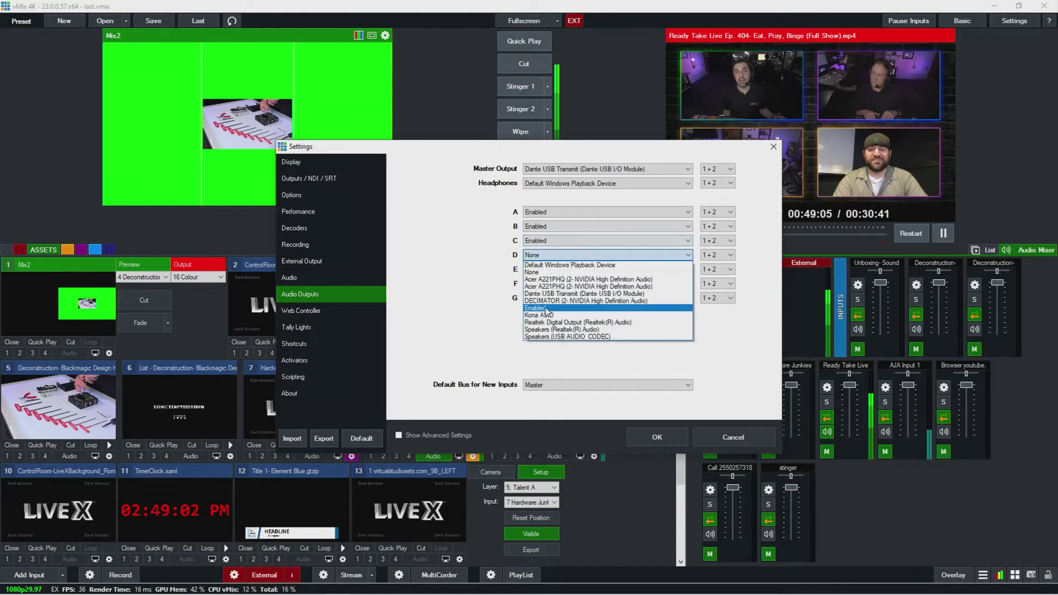
{"action": "left_click", "coordinate": [537, 307]}
{"action": "left_click", "coordinate": [546, 270]}
{"action": "left_click", "coordinate": [537, 322]}
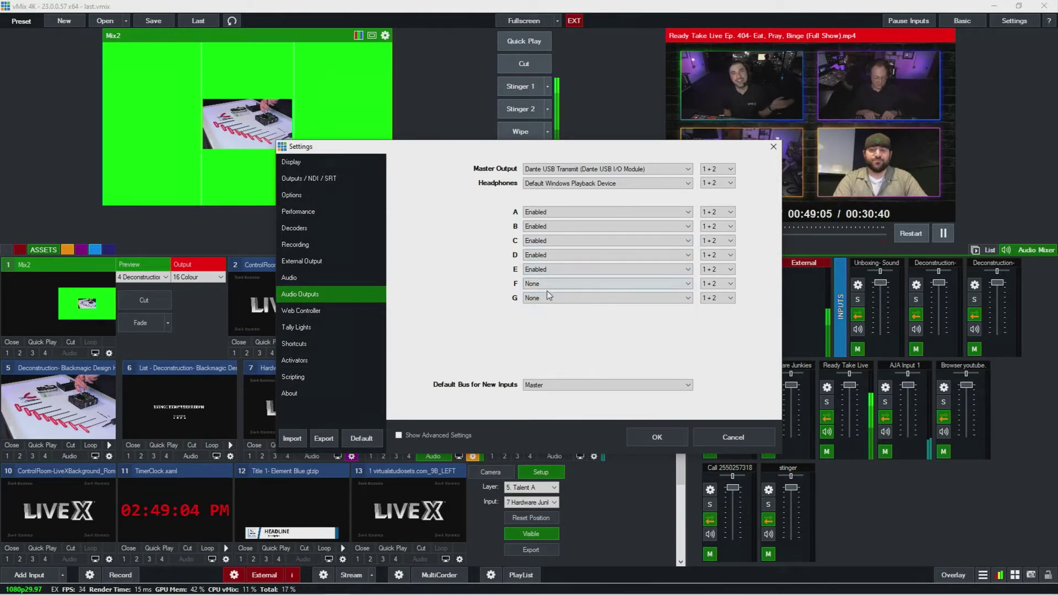
{"action": "left_click", "coordinate": [541, 283]}
{"action": "left_click", "coordinate": [535, 336]}
{"action": "left_click", "coordinate": [542, 298]}
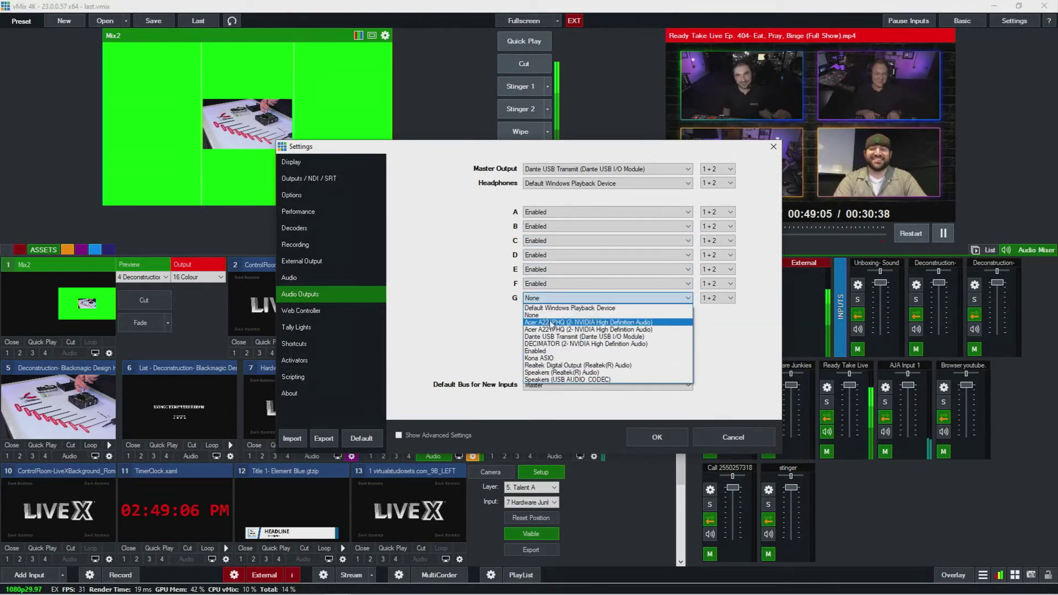
{"action": "left_click", "coordinate": [546, 350]}
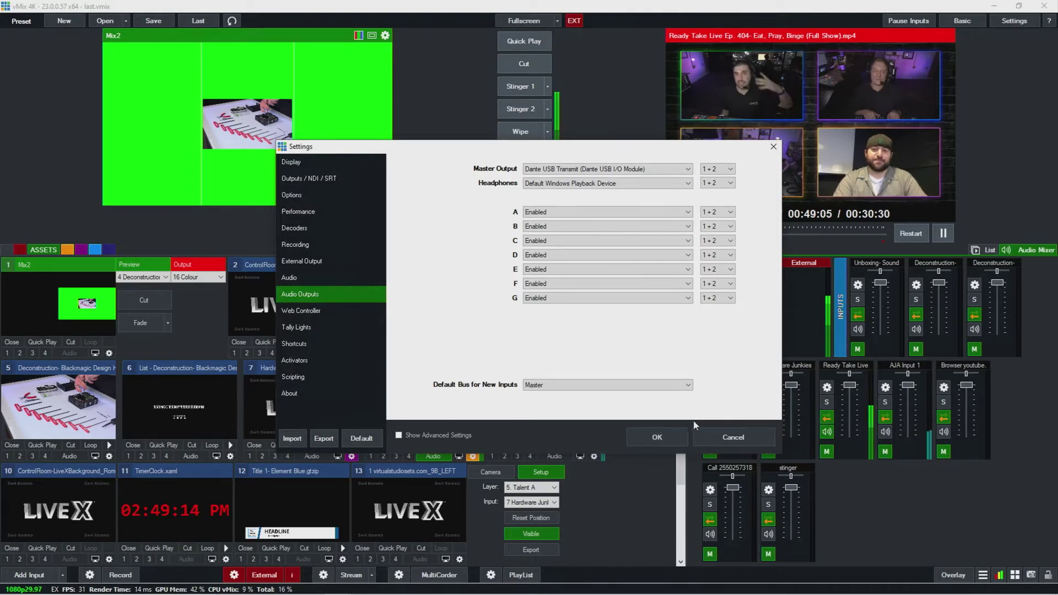
- Apply the bus changes with OK and Yes so buses A–G appear, then close Settings
{"action": "left_click", "coordinate": [657, 437]}
{"action": "left_click", "coordinate": [518, 340]}
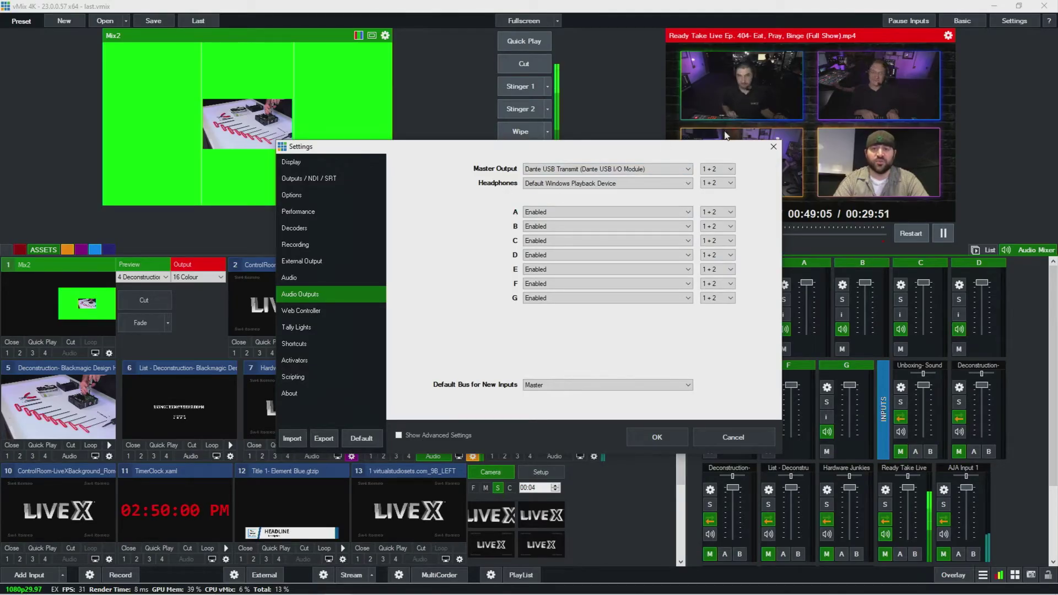
{"action": "left_click", "coordinate": [772, 147]}
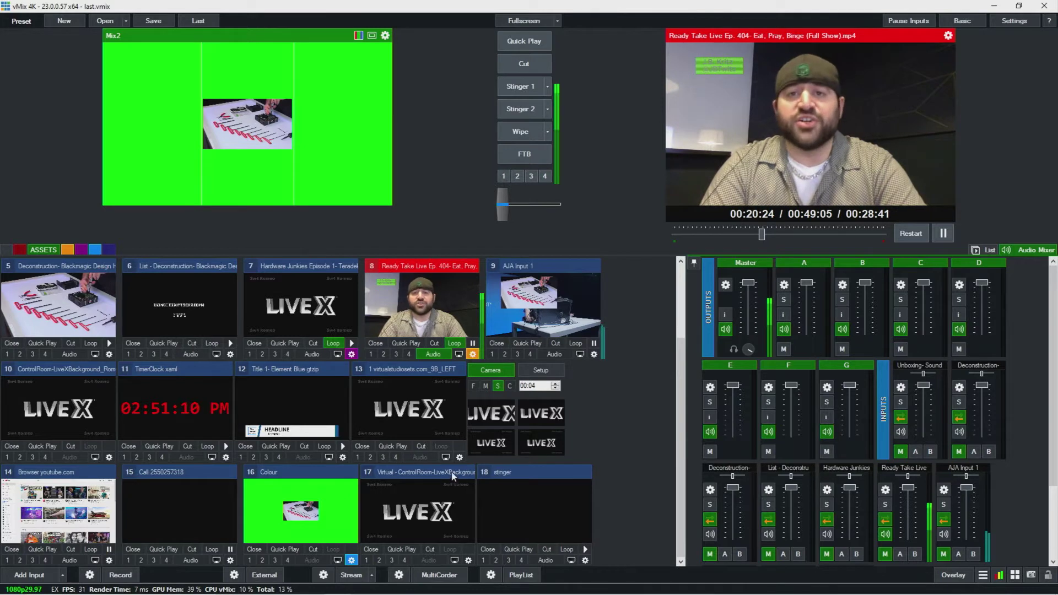
- Load video call input 15 into Preview
{"action": "left_click", "coordinate": [197, 517]}
- Check the call input's options and dismiss them, keeping Low 360p 500 Kbps return bandwidth
{"action": "right_click", "coordinate": [197, 516]}
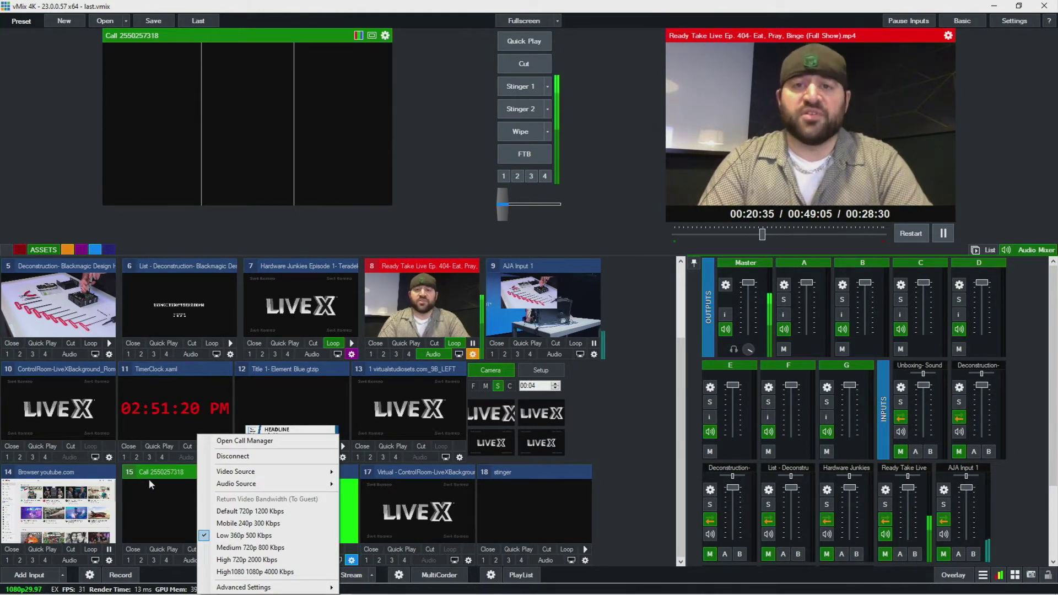
{"action": "left_click", "coordinate": [662, 422]}
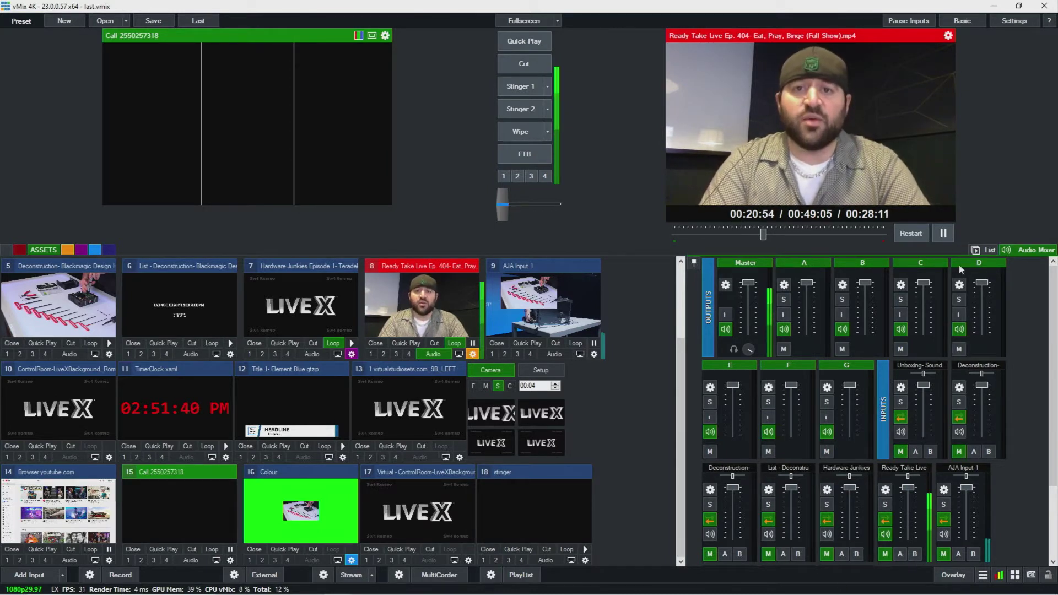
{"action": "right_click", "coordinate": [898, 554]}
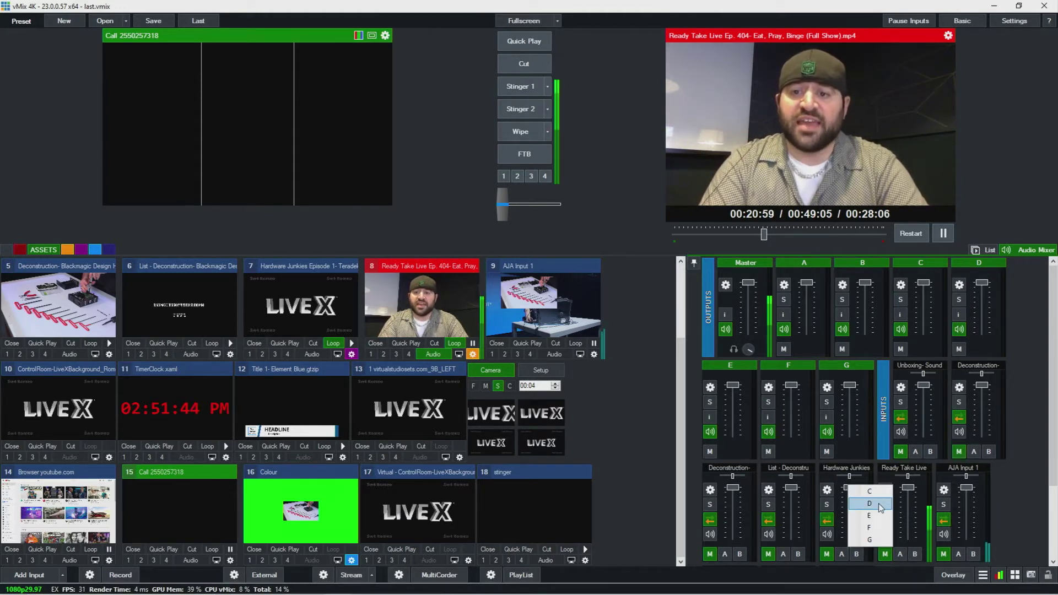
- Route the Ready Take Live clip's audio to bus D
{"action": "left_click", "coordinate": [885, 554]}
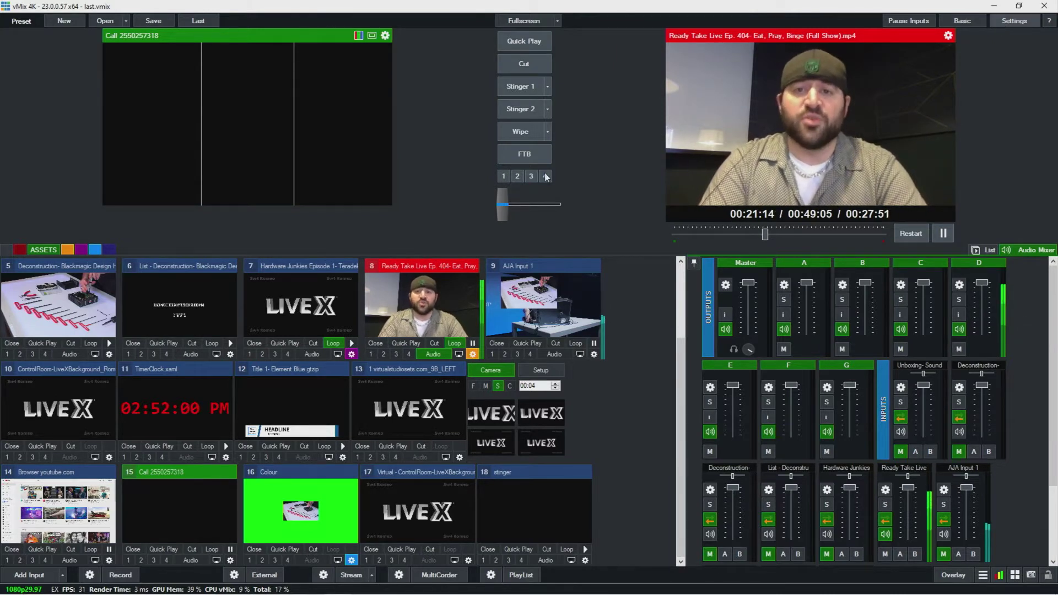
{"action": "left_click", "coordinate": [309, 294]}
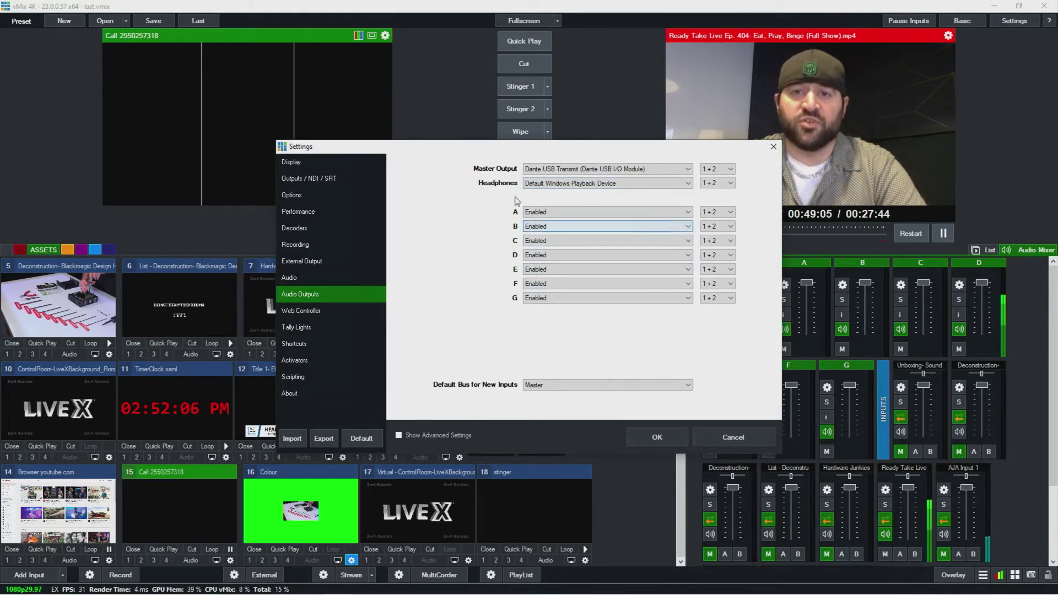
{"action": "left_click", "coordinate": [559, 213]}
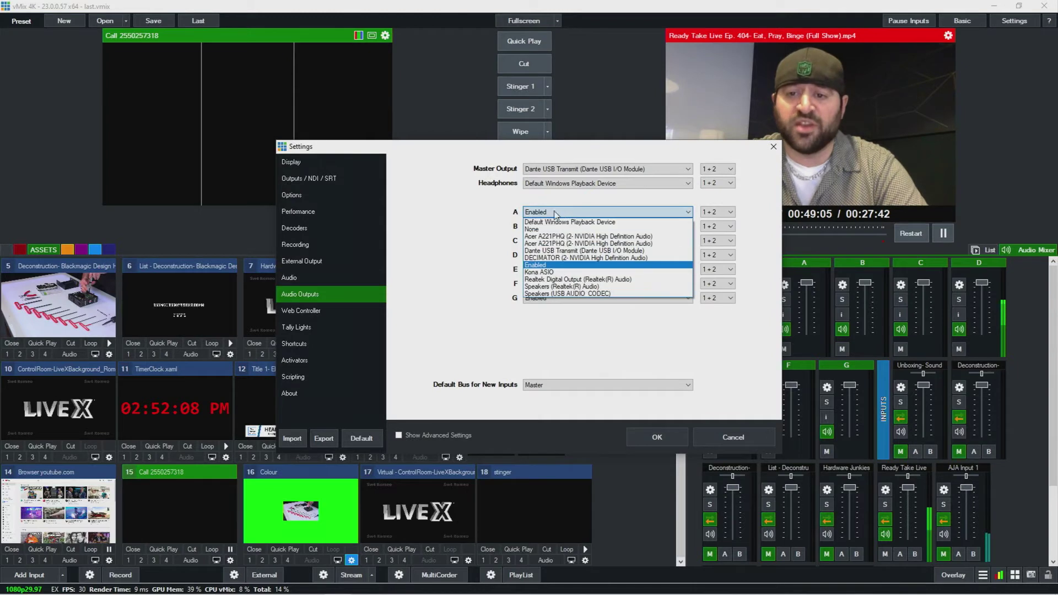
{"action": "left_click", "coordinate": [488, 218]}
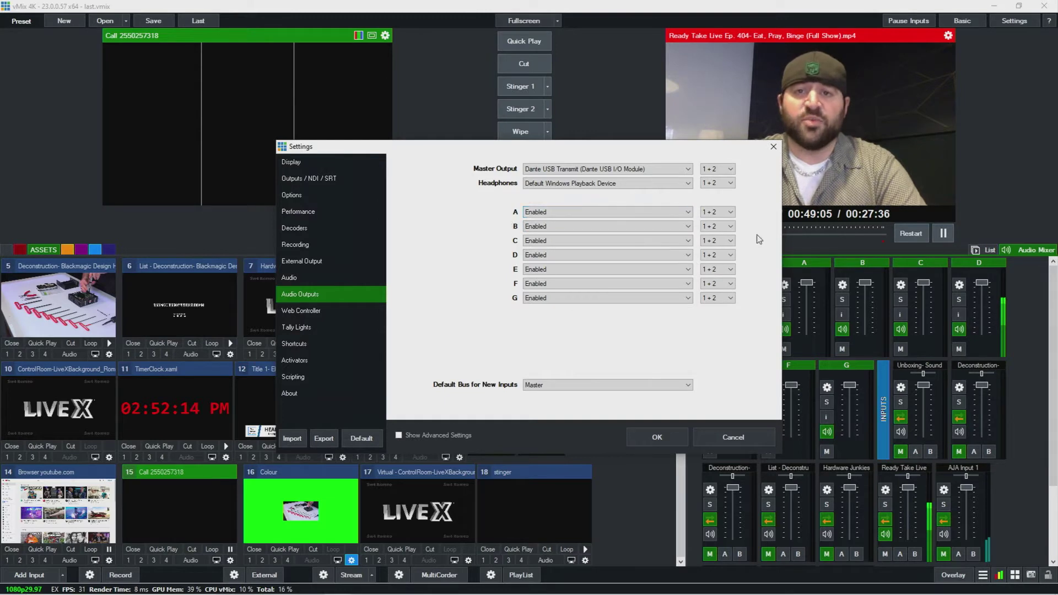
{"action": "left_click", "coordinate": [716, 213]}
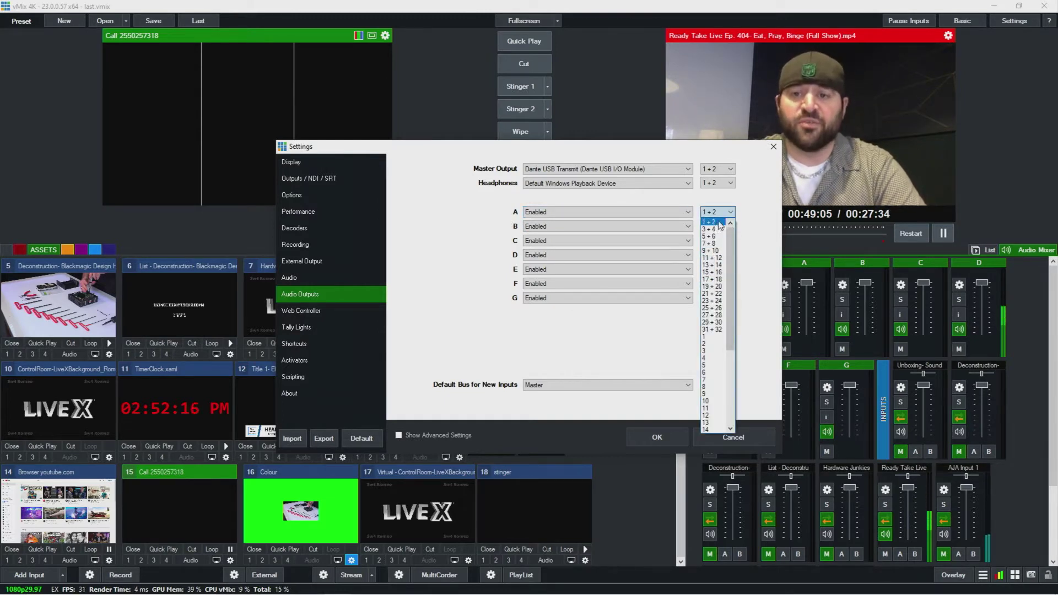
{"action": "left_click", "coordinate": [761, 222]}
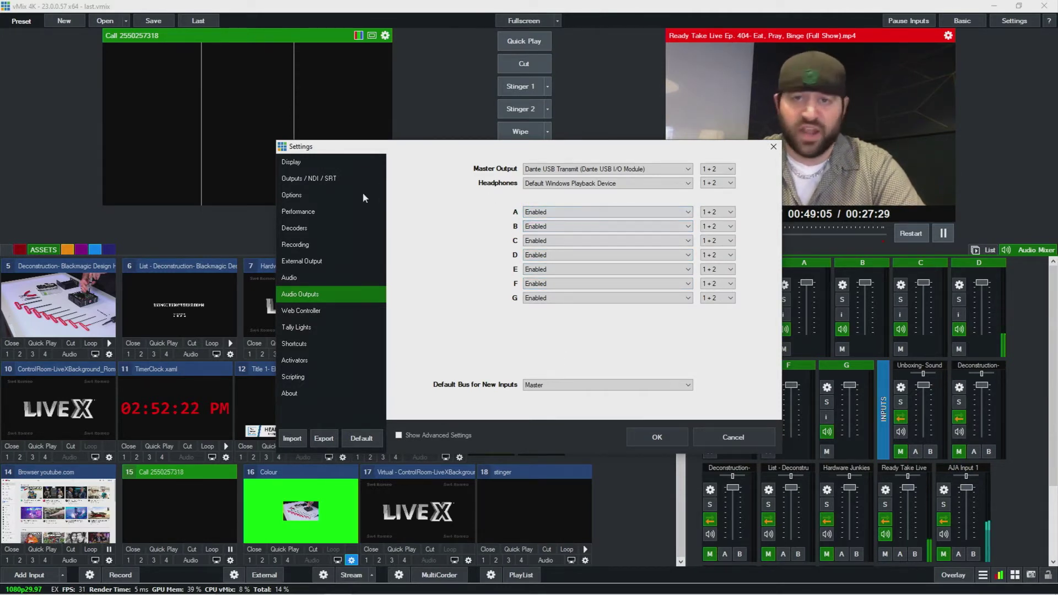
- Add input 19, an Audio Input using the Dante USB Receive (Dante USB I/O Module) device
{"action": "left_click", "coordinate": [773, 147]}
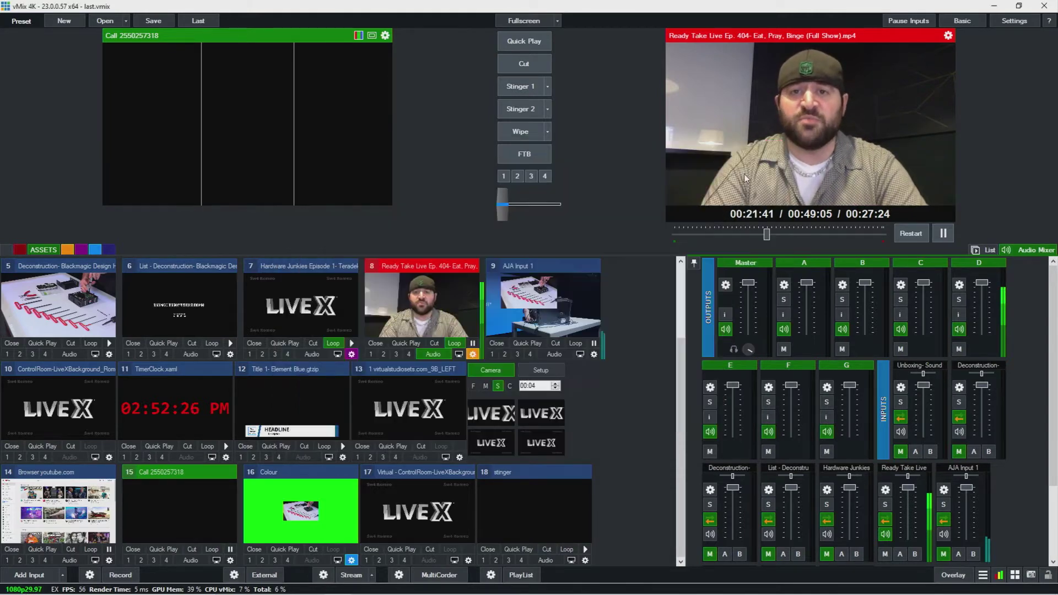
{"action": "left_click", "coordinate": [29, 575]}
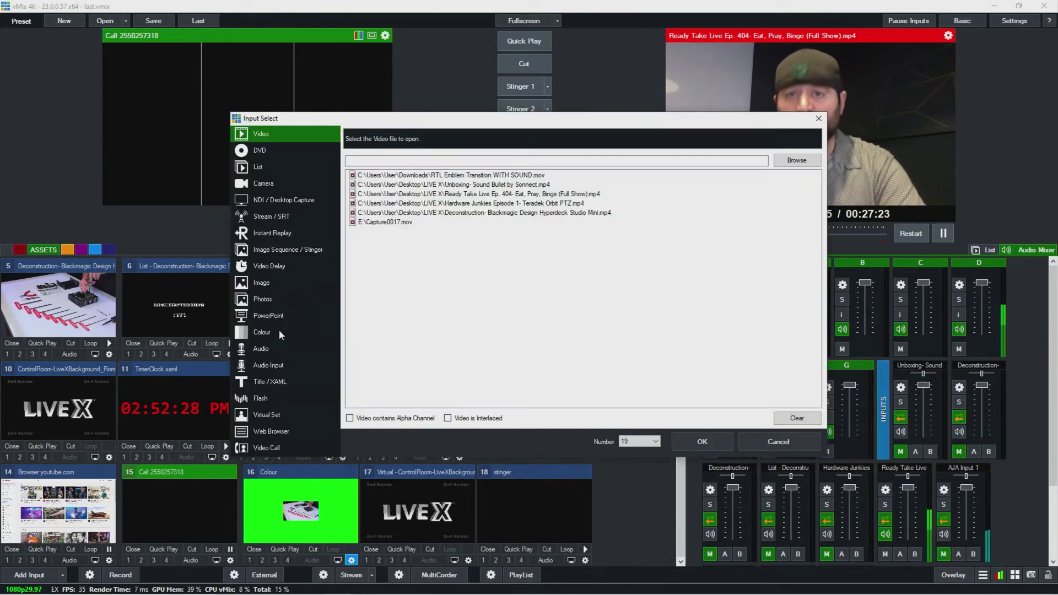
{"action": "left_click", "coordinate": [268, 364]}
{"action": "left_click", "coordinate": [447, 141]}
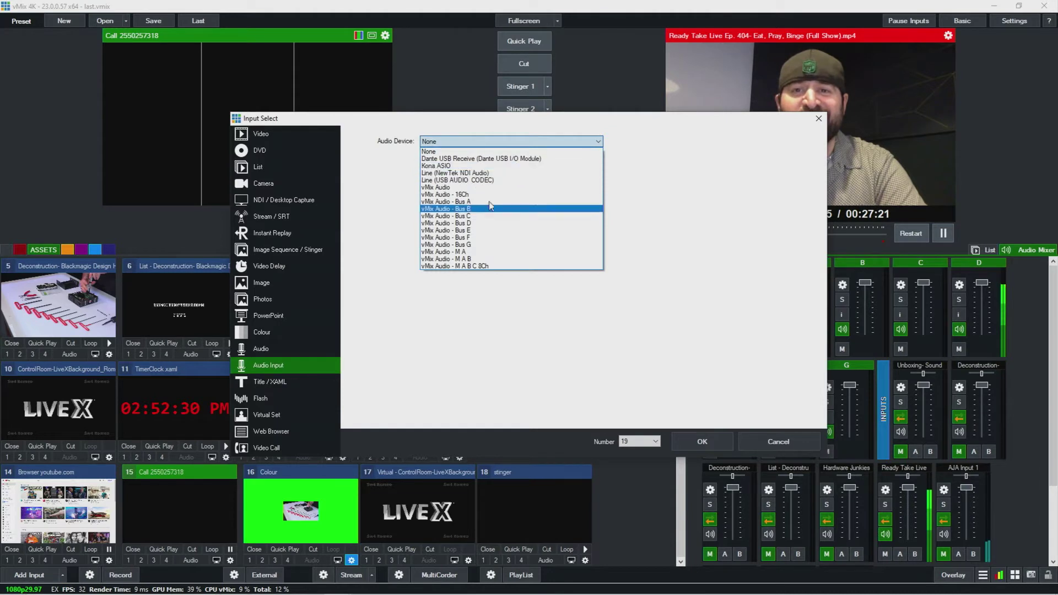
{"action": "left_click", "coordinate": [479, 158]}
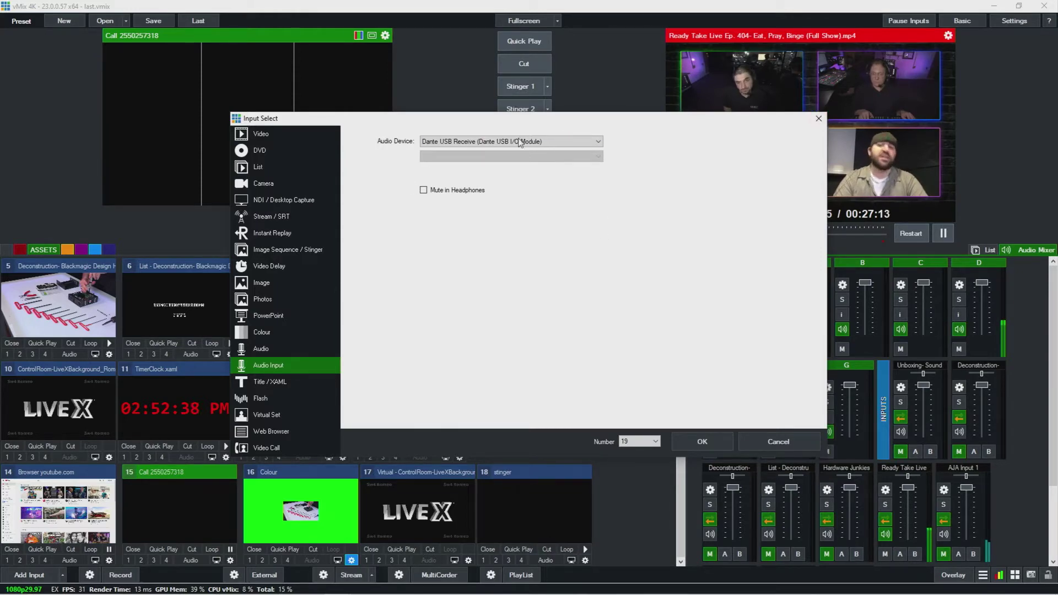
{"action": "left_click", "coordinate": [695, 440]}
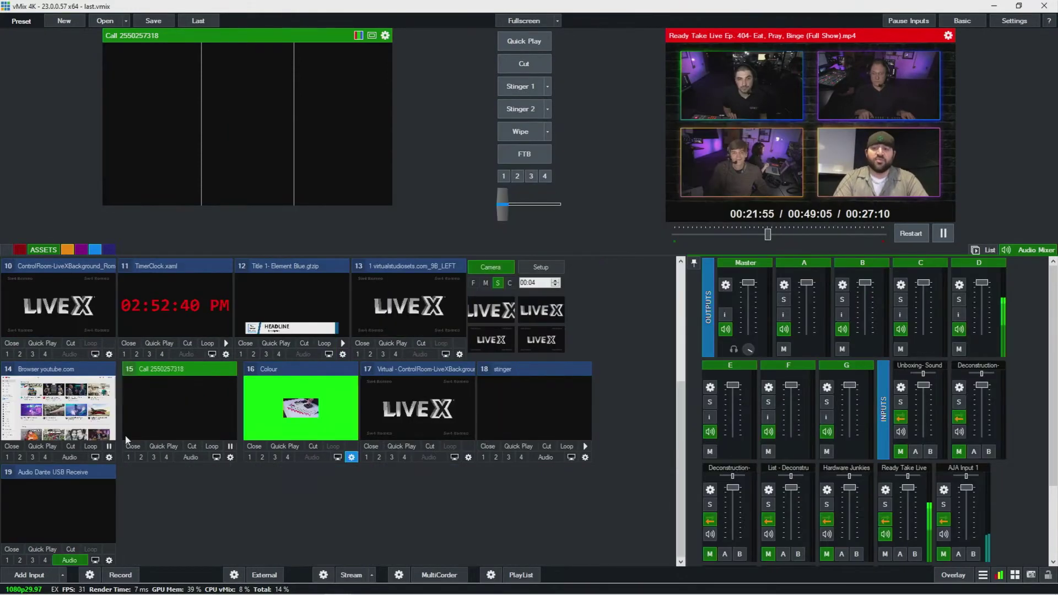
- Preview Dante input 19 and bring up its strip's bus routing list showing bus E ticked
{"action": "left_click", "coordinate": [69, 500]}
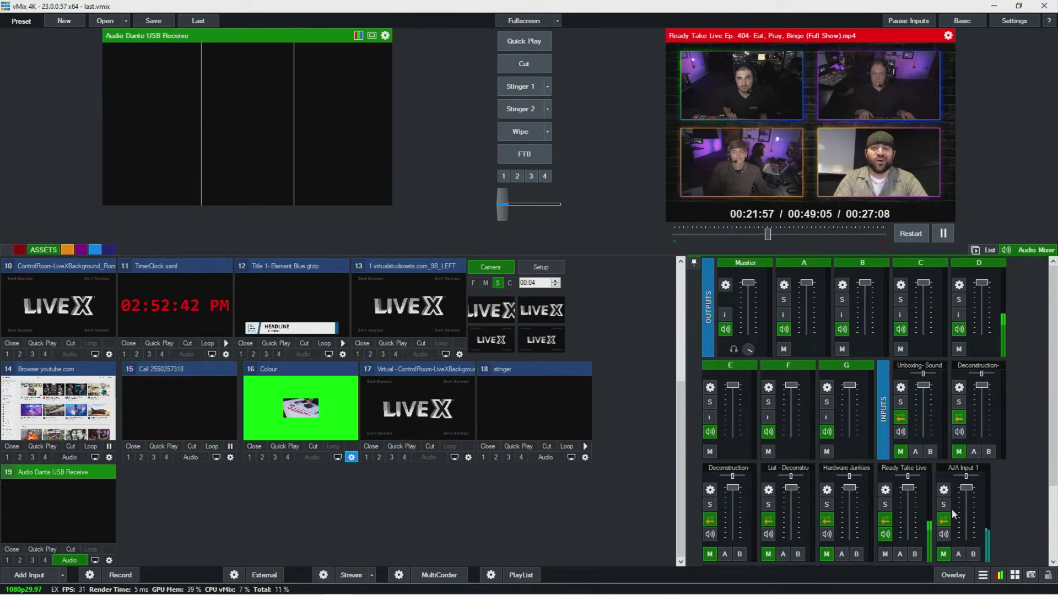
{"action": "scroll", "coordinate": [950, 508], "scroll_direction": "down", "scroll_amount": 3}
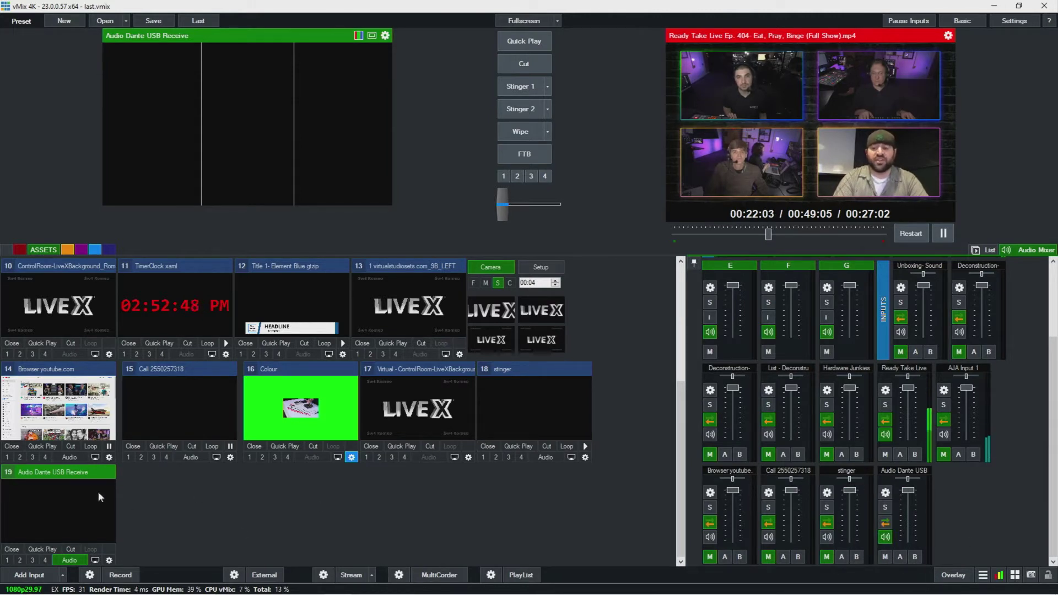
{"action": "right_click", "coordinate": [905, 559]}
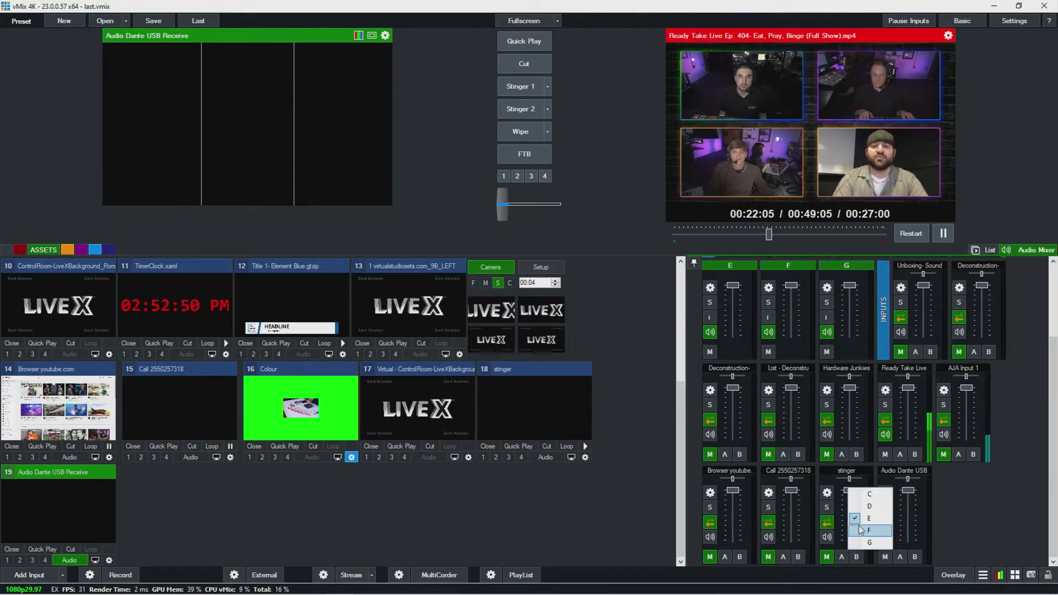
- Set call input 15's return audio source to Bus E
{"action": "left_click", "coordinate": [954, 523]}
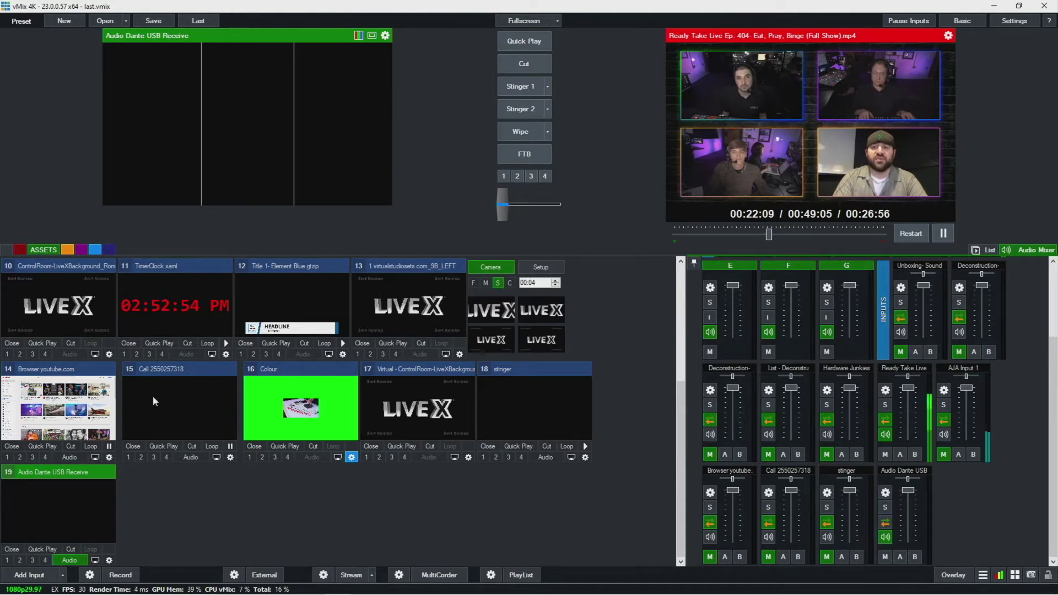
{"action": "right_click", "coordinate": [153, 396]}
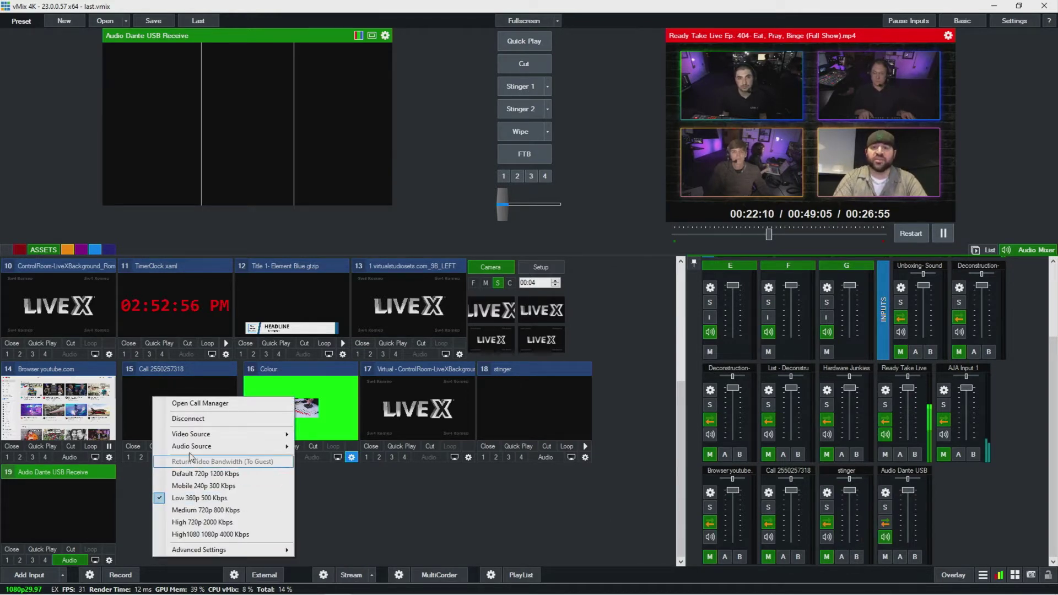
{"action": "mouse_move", "coordinate": [231, 447]}
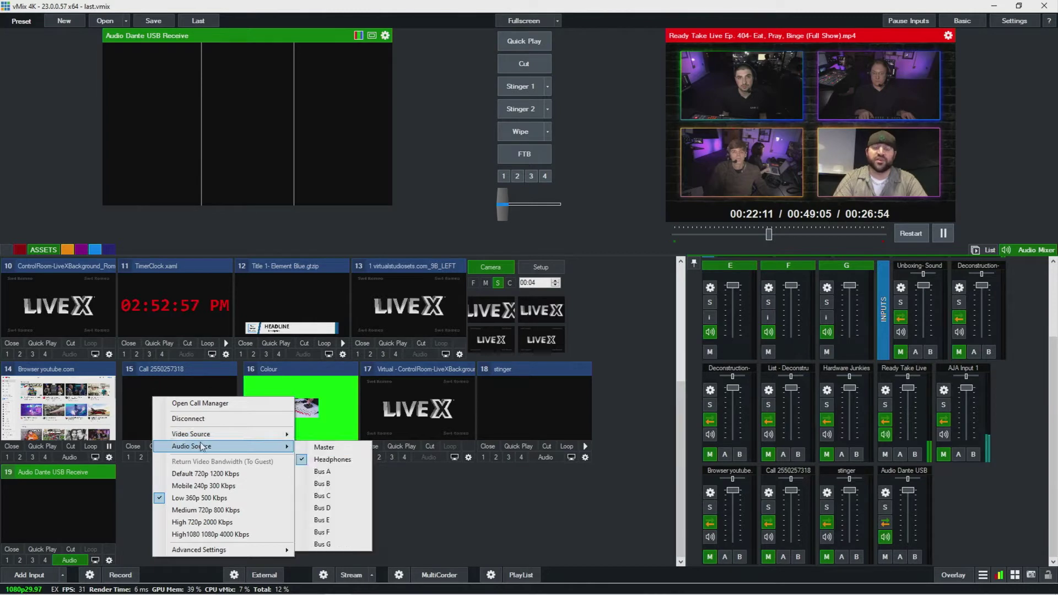
{"action": "left_click", "coordinate": [354, 521]}
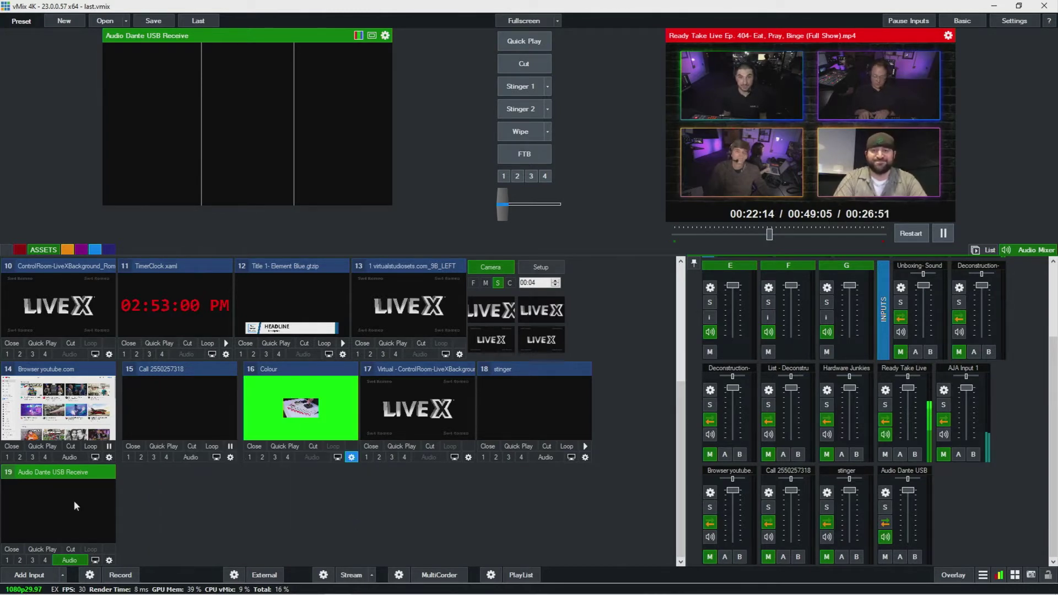
- Verify the call's audio source, route its audio to bus A, and preview it
{"action": "right_click", "coordinate": [176, 387]}
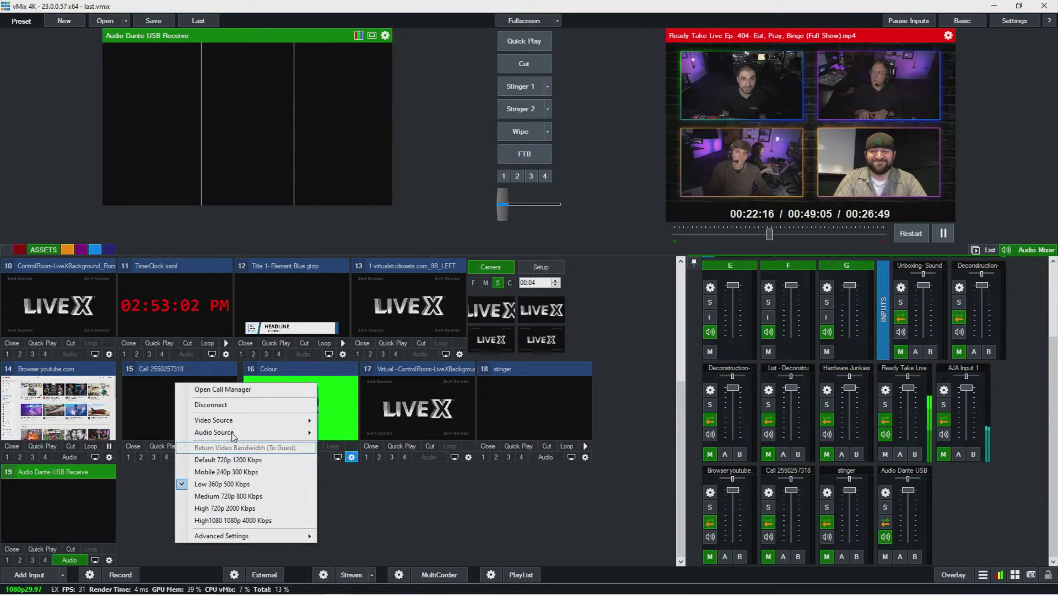
{"action": "mouse_move", "coordinate": [301, 433]}
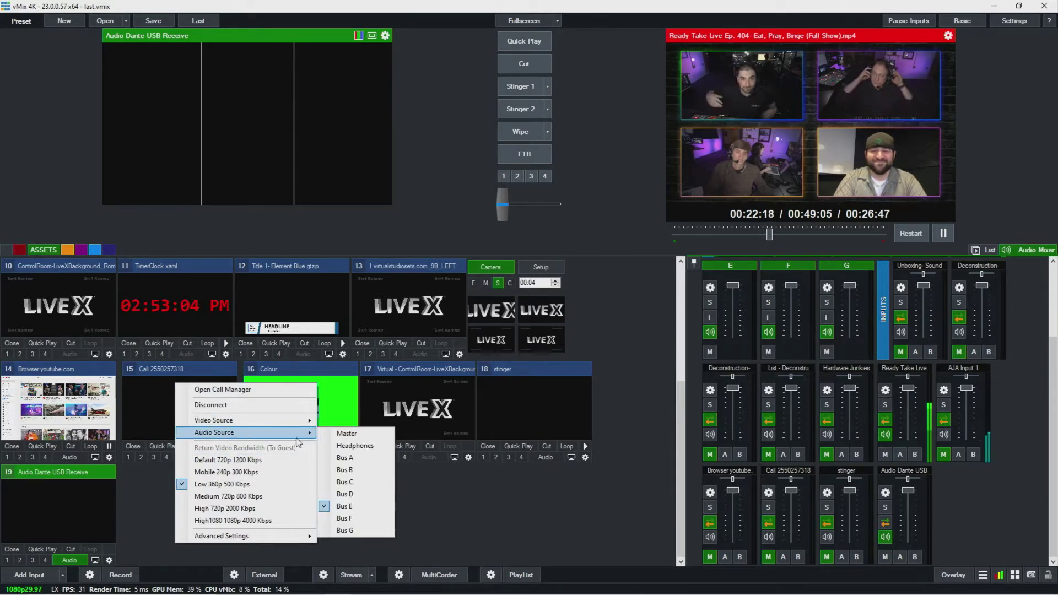
{"action": "left_click", "coordinate": [455, 512]}
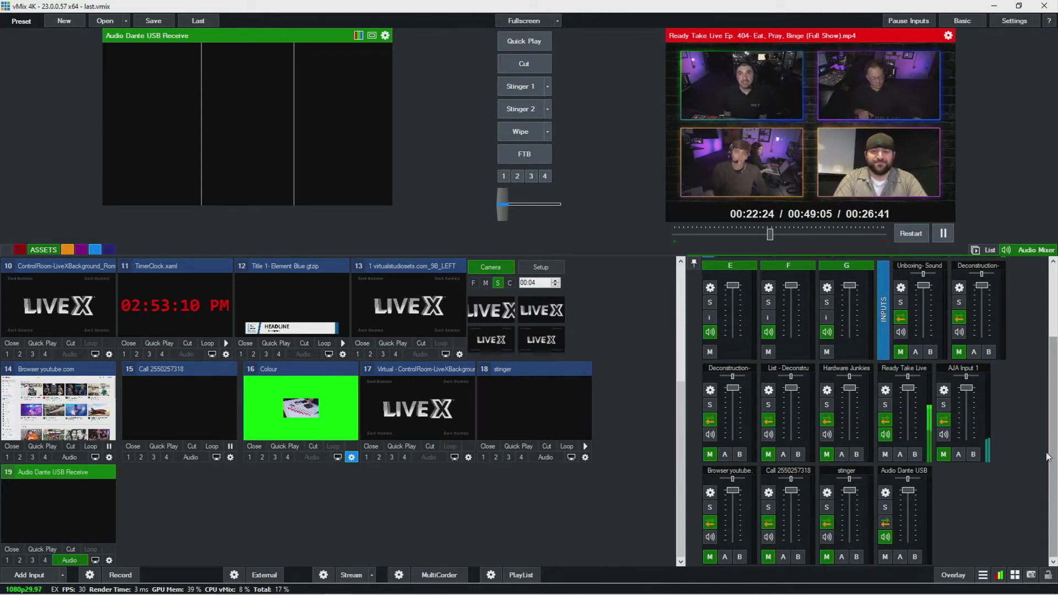
{"action": "left_click", "coordinate": [783, 556]}
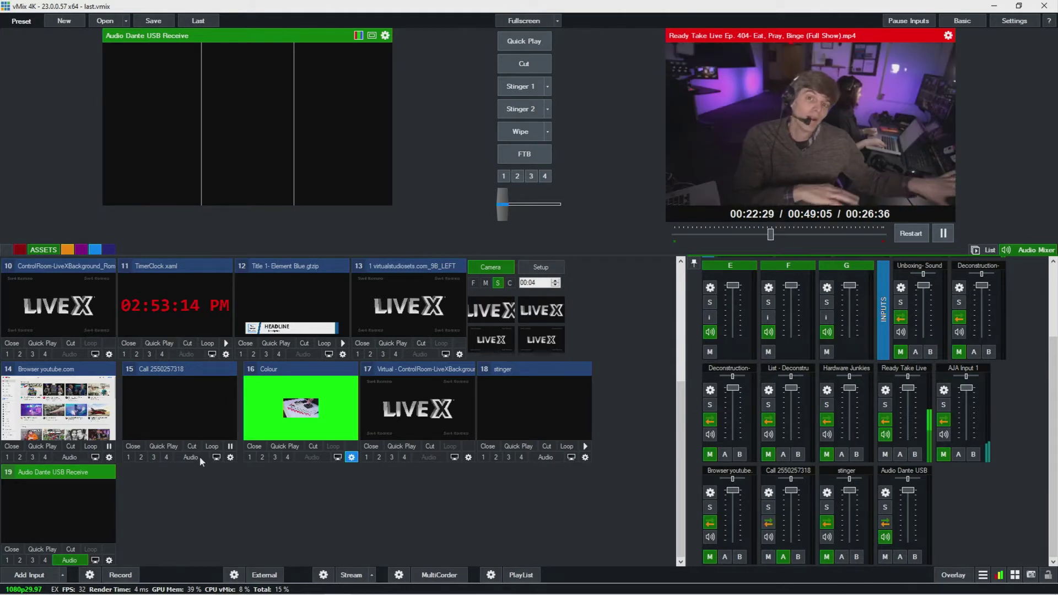
{"action": "left_click", "coordinate": [172, 412]}
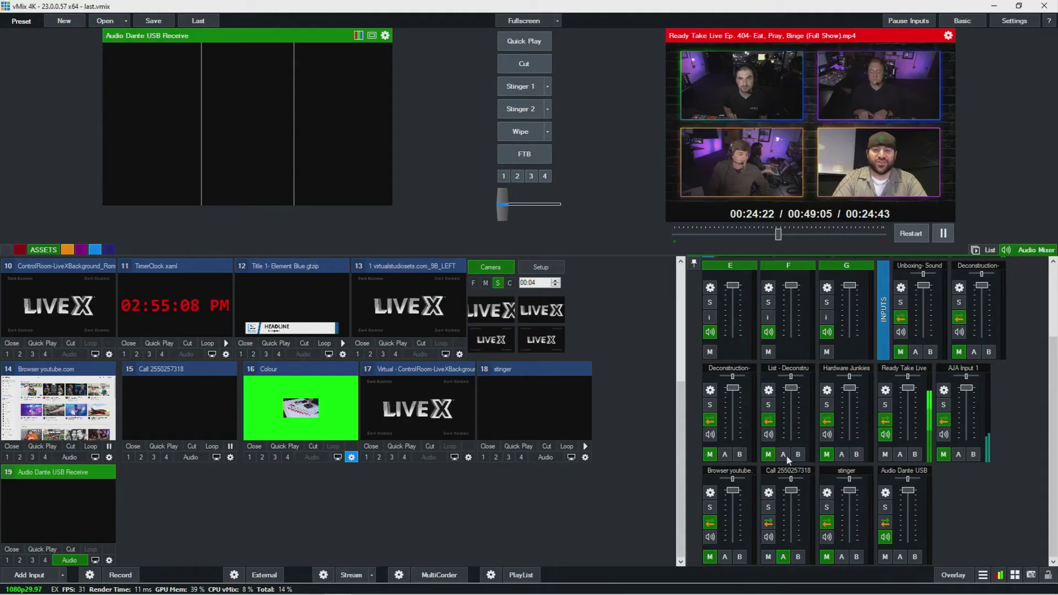
- Rename call input 15 to 'Host'
{"action": "left_click", "coordinate": [230, 457]}
{"action": "key", "text": "Tab"}
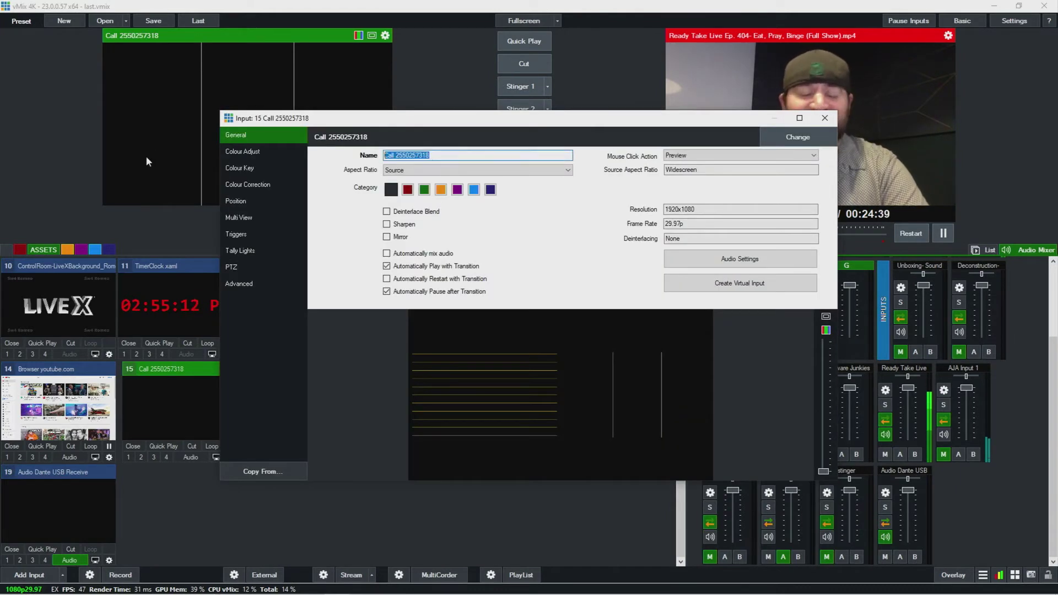
{"action": "type", "text": "Host"}
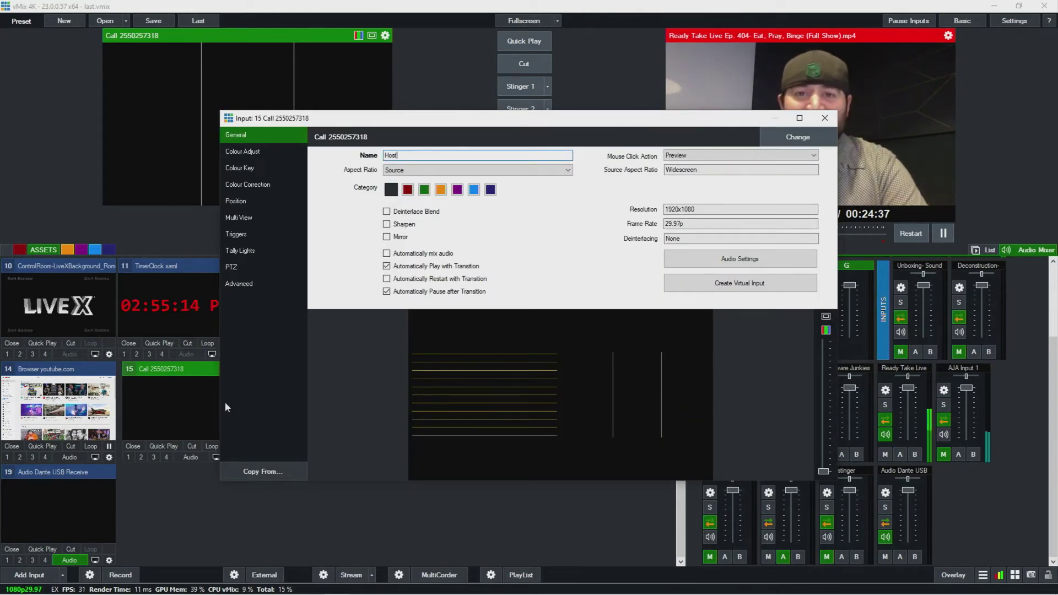
{"action": "key", "text": "Return"}
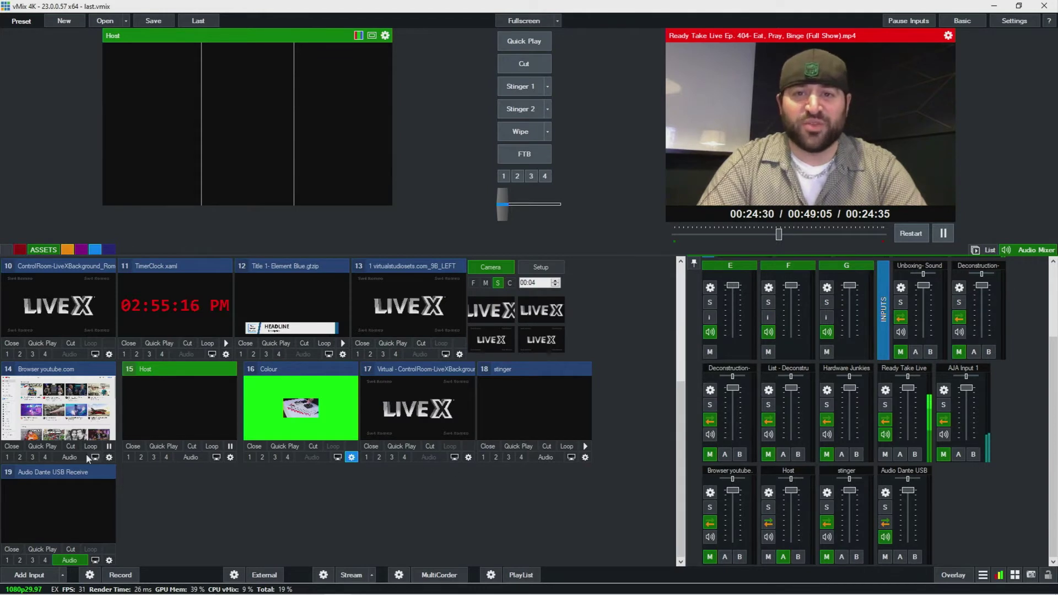
{"action": "right_click", "coordinate": [178, 414]}
{"action": "left_click", "coordinate": [294, 533]}
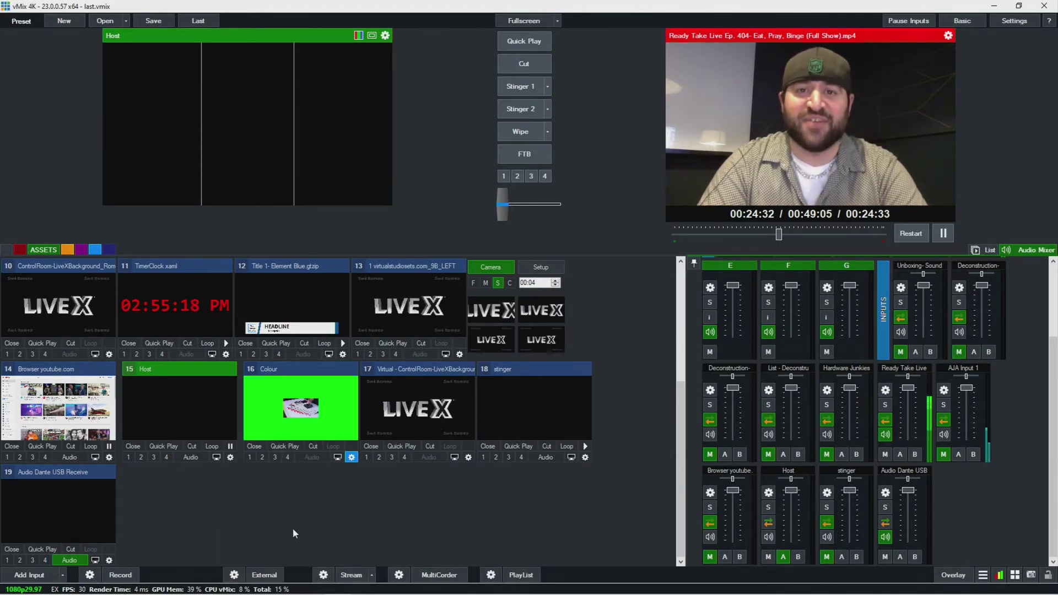
{"action": "left_click", "coordinate": [58, 500]}
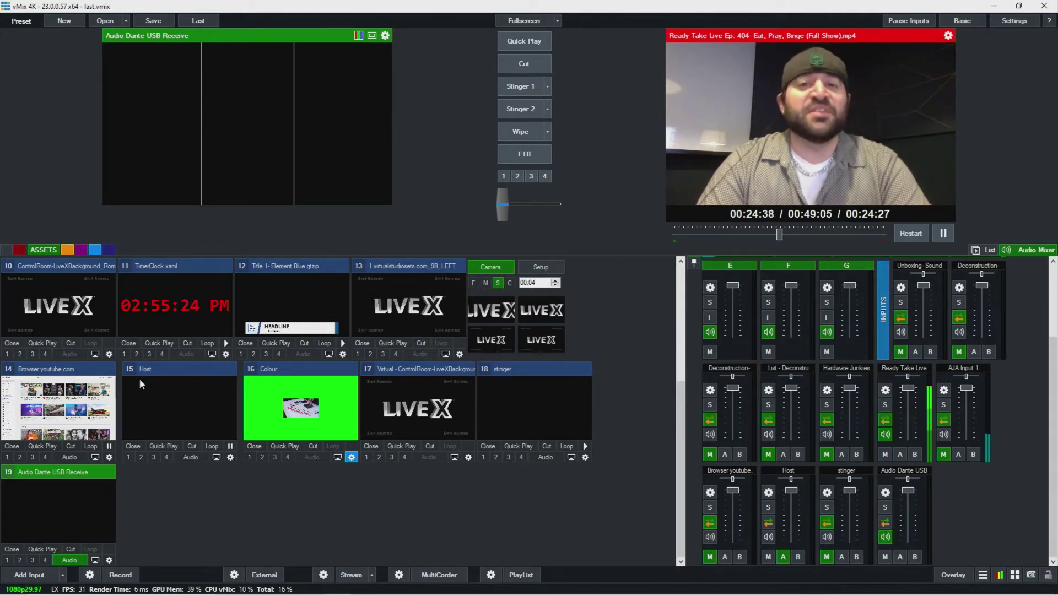
- Add a new video call input 20 and name it 'Guest'
{"action": "left_click", "coordinate": [29, 574]}
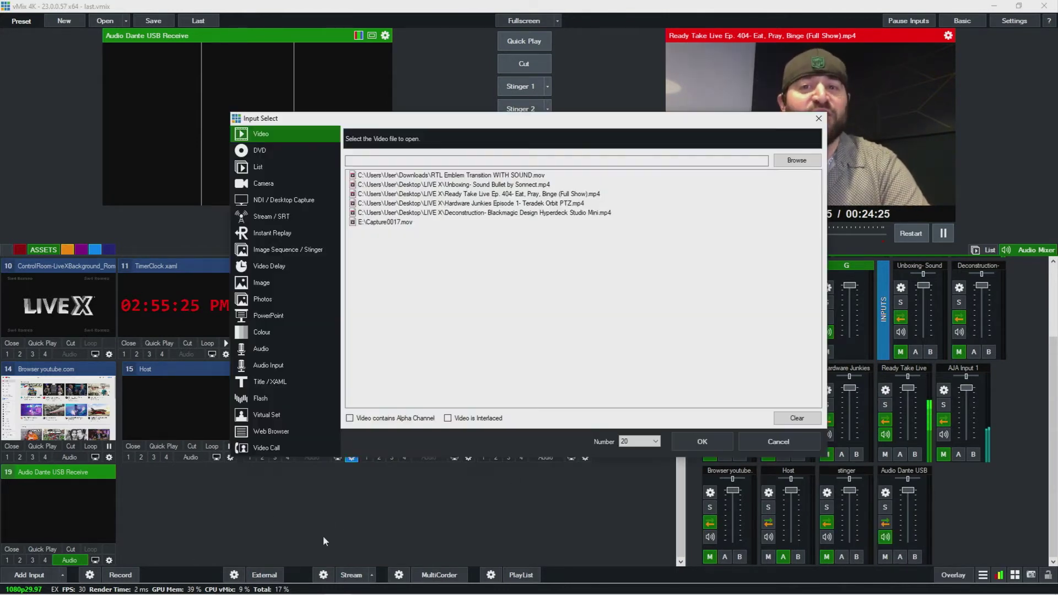
{"action": "left_click", "coordinate": [286, 450]}
{"action": "left_click", "coordinate": [724, 444]}
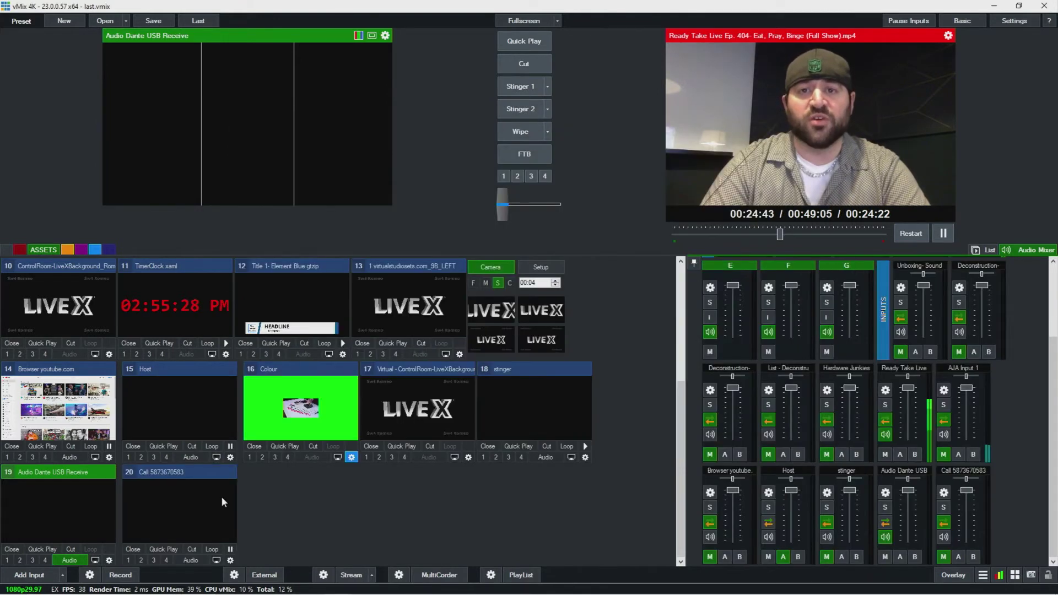
{"action": "left_click", "coordinate": [229, 560]}
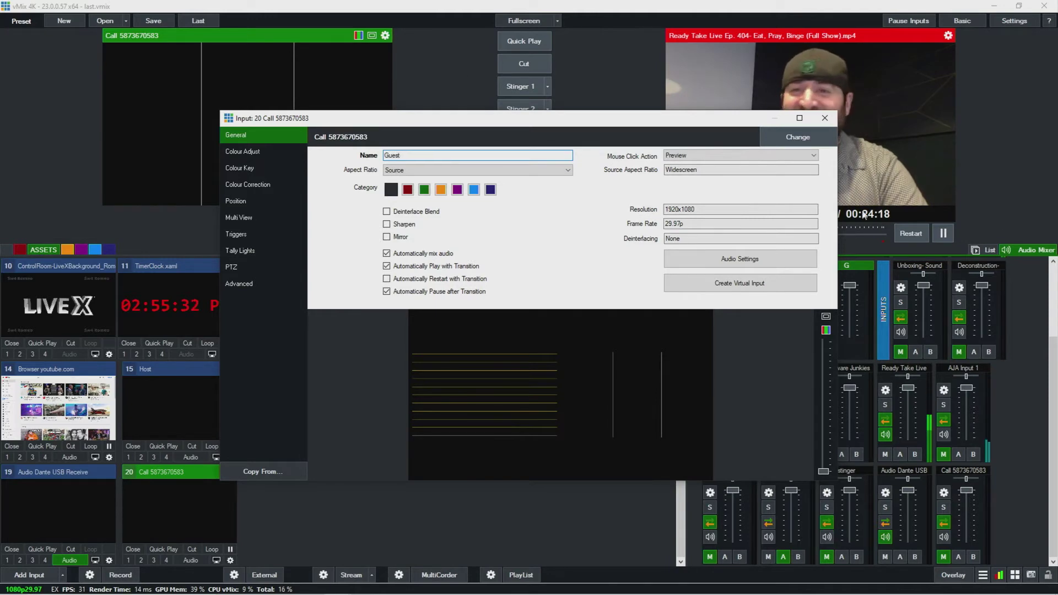
{"action": "left_click", "coordinate": [824, 118]}
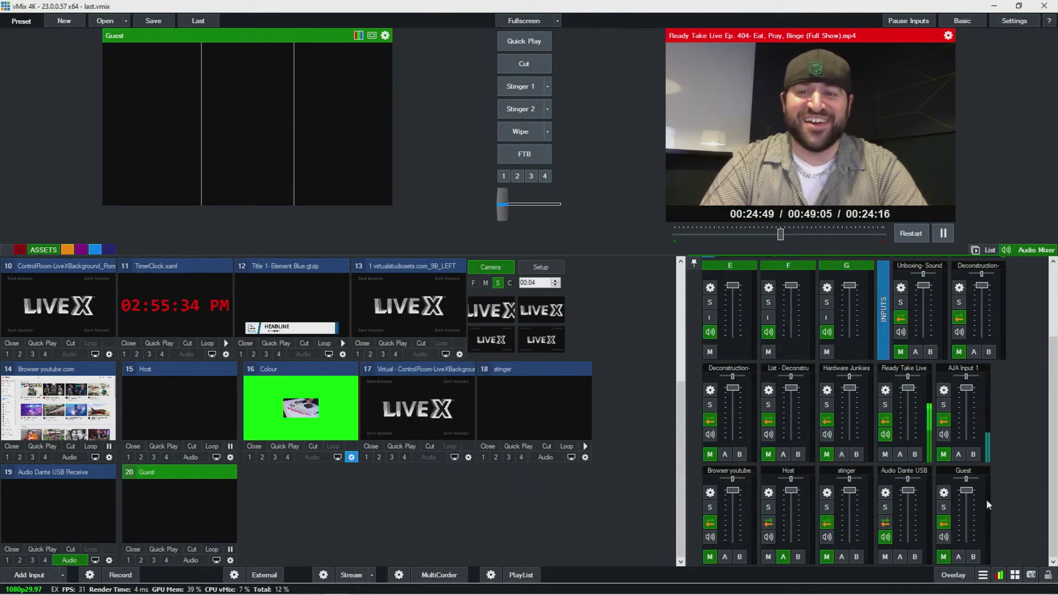
- Add input 21, another Dante USB Receive audio input, and put it in preview
{"action": "left_click", "coordinate": [57, 576]}
{"action": "left_click", "coordinate": [269, 365]}
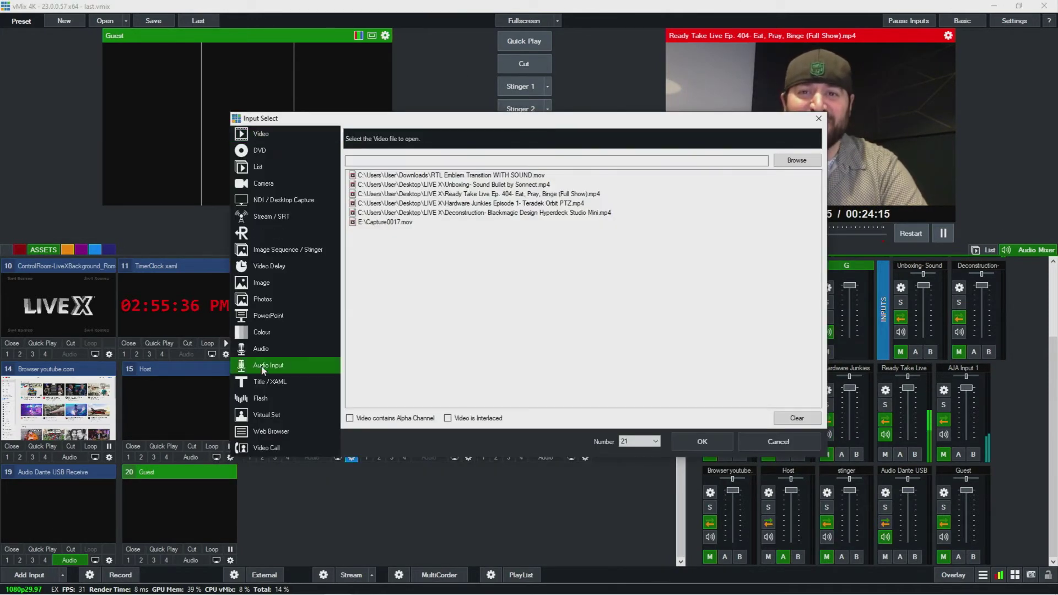
{"action": "left_click", "coordinate": [441, 142]}
{"action": "left_click", "coordinate": [485, 158]}
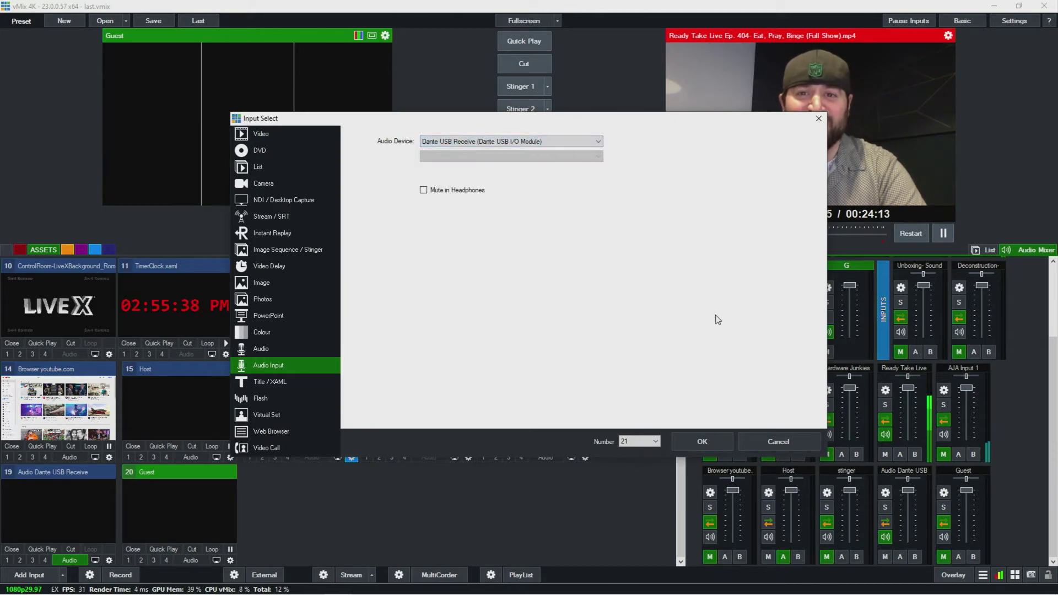
{"action": "left_click", "coordinate": [702, 441]}
{"action": "left_click", "coordinate": [299, 487]}
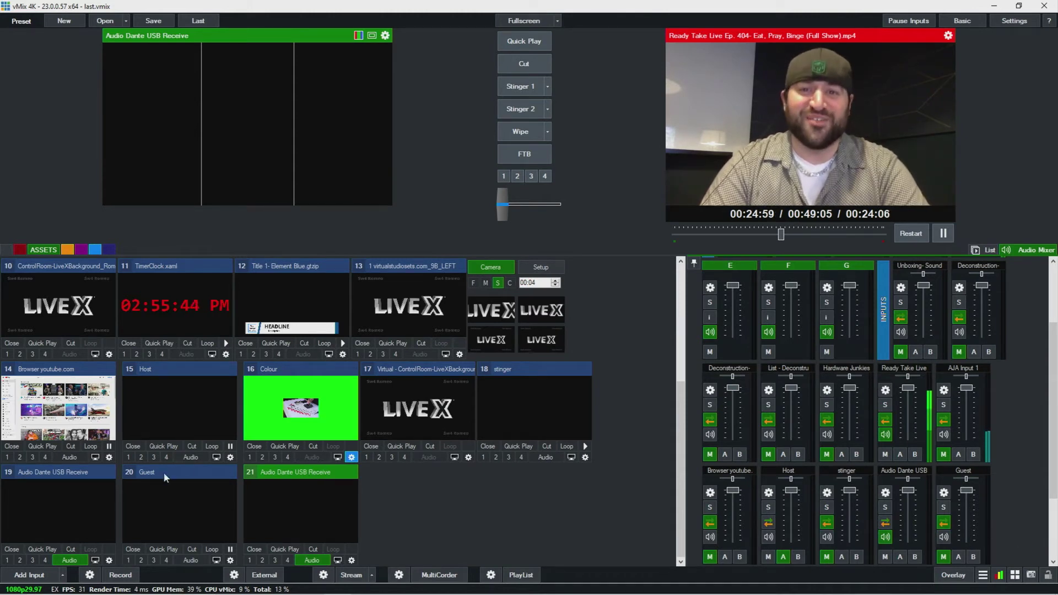
- Set the Guest call's return audio source to Bus G
{"action": "right_click", "coordinate": [160, 497]}
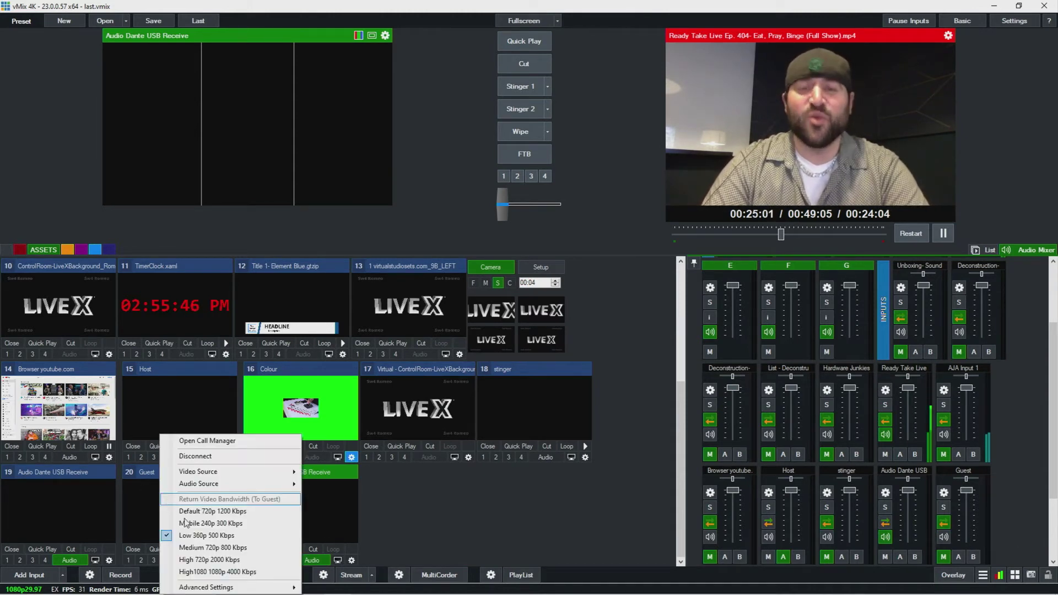
{"action": "mouse_move", "coordinate": [219, 486]}
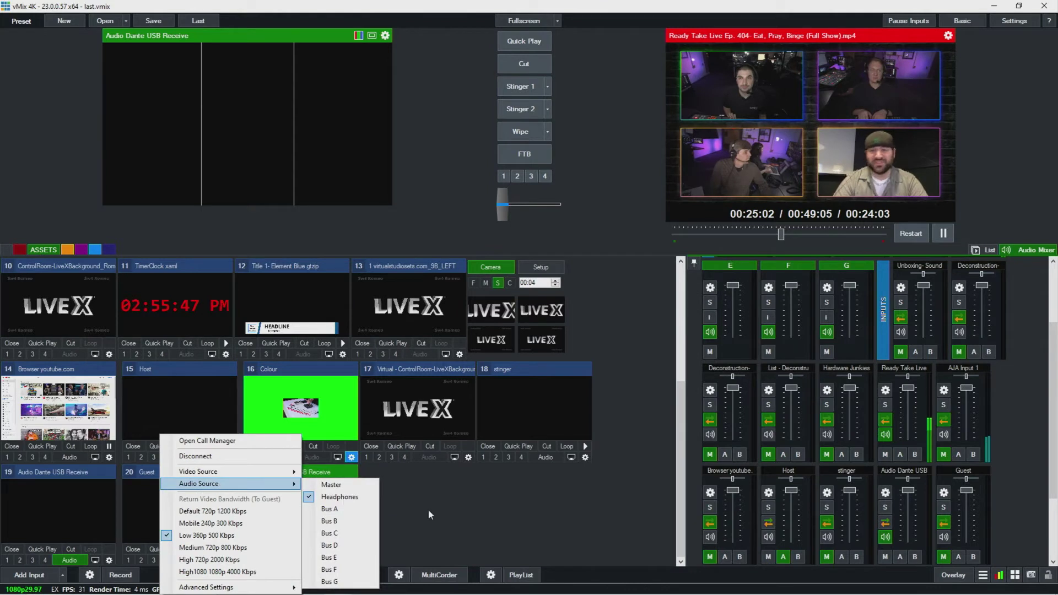
{"action": "left_click", "coordinate": [343, 584]}
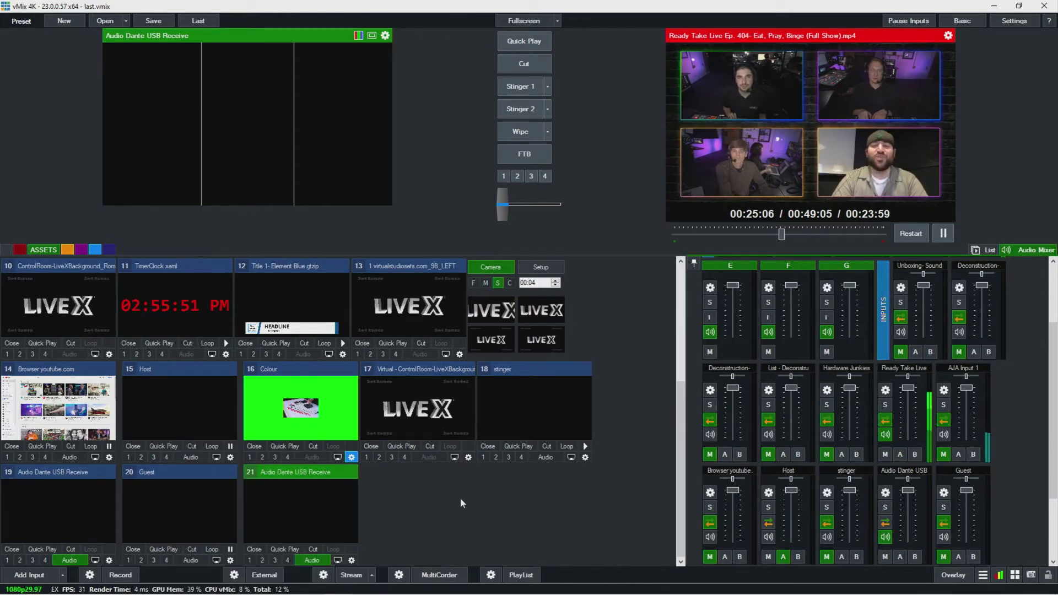
- Add two Video Call inputs, which become inputs 22 and 23
{"action": "left_click", "coordinate": [29, 576]}
{"action": "left_click", "coordinate": [270, 446]}
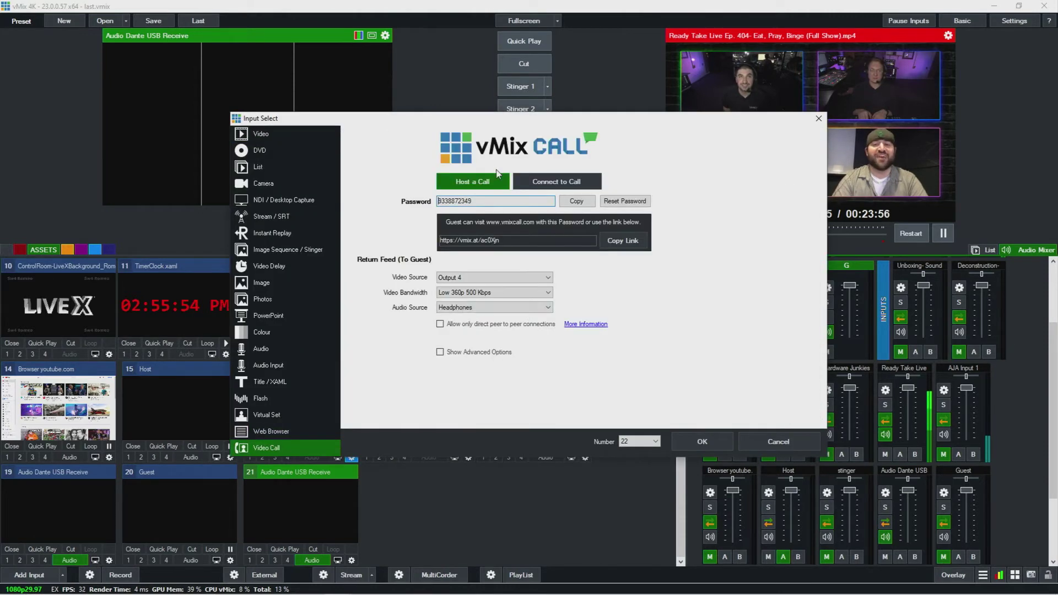
{"action": "left_click", "coordinate": [702, 441]}
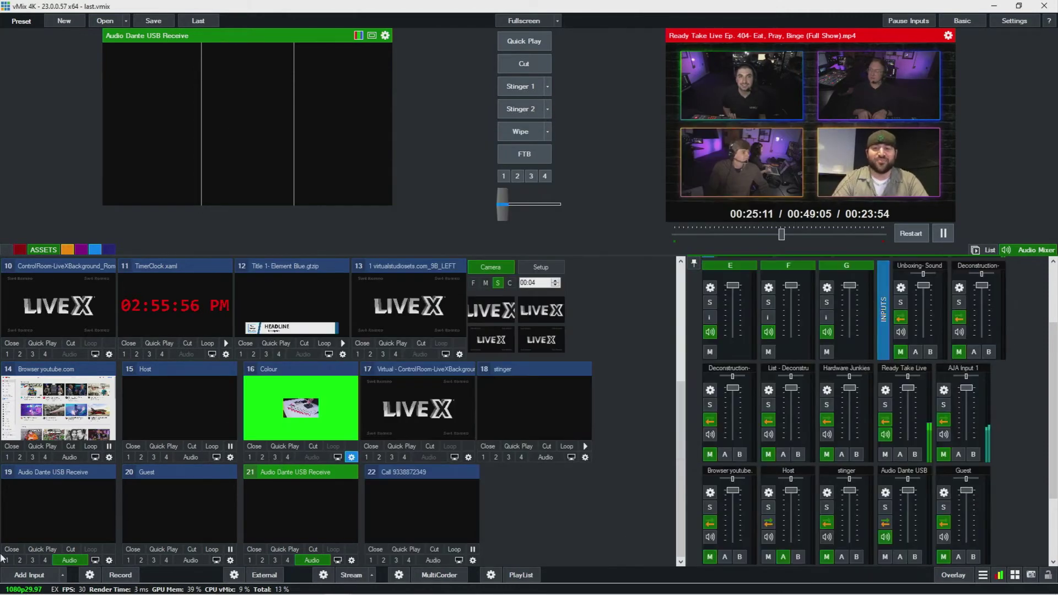
{"action": "left_click", "coordinate": [29, 574]}
{"action": "left_click", "coordinate": [269, 447]}
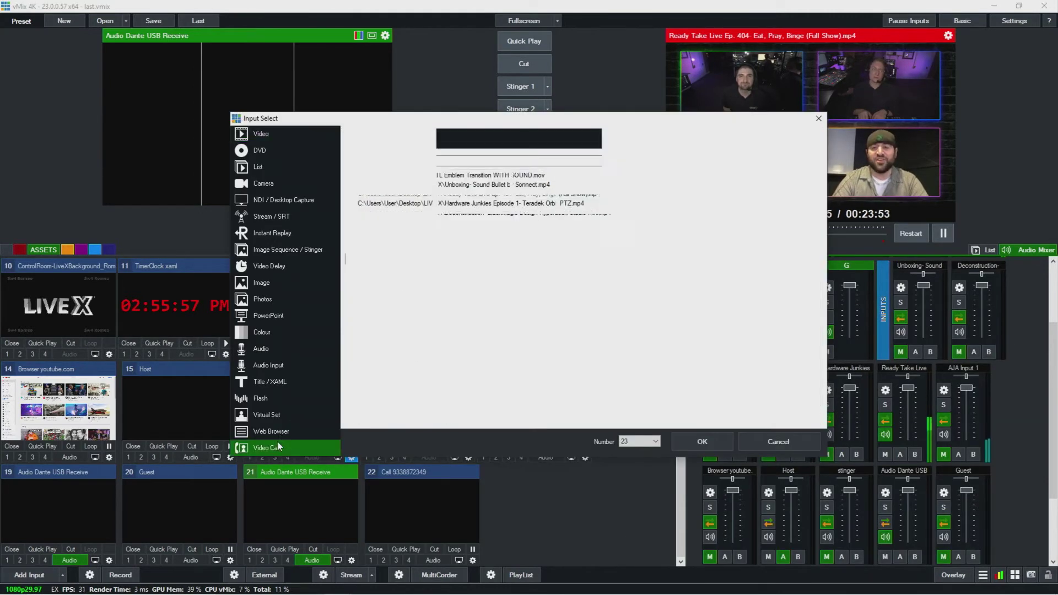
{"action": "left_click", "coordinate": [702, 441]}
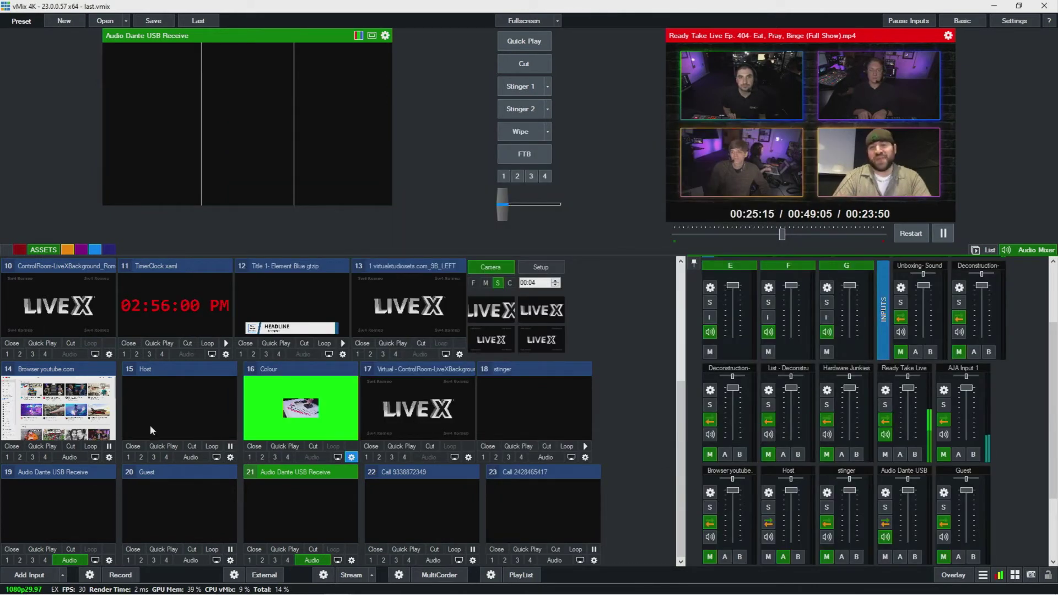
- Set the audio sources of calls 22 and 23, with Bus G for call 23
{"action": "right_click", "coordinate": [464, 508]}
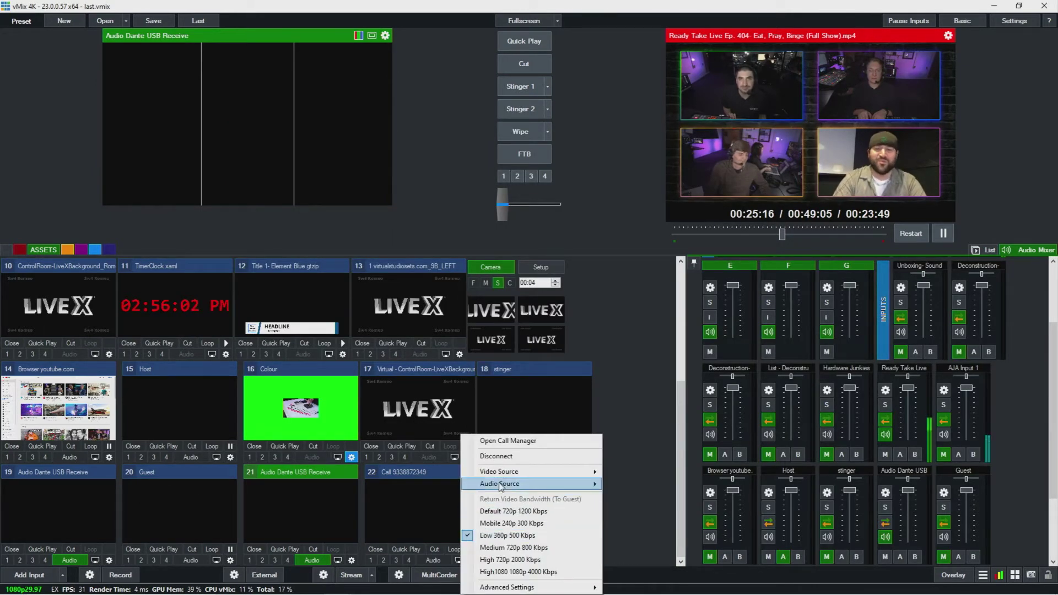
{"action": "mouse_move", "coordinate": [512, 484]}
{"action": "left_click", "coordinate": [639, 576]}
{"action": "right_click", "coordinate": [554, 516]}
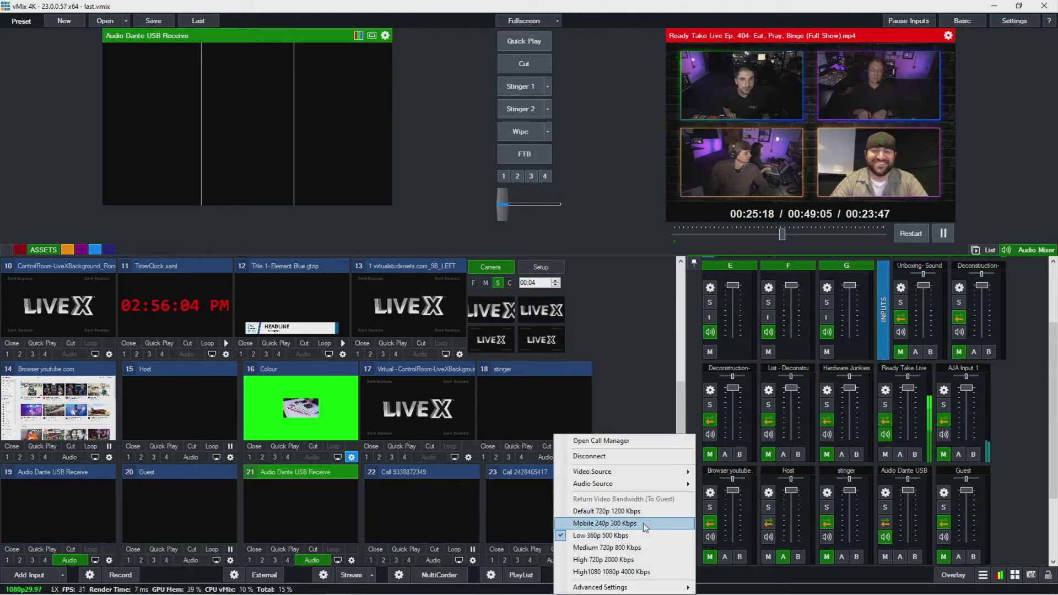
{"action": "mouse_move", "coordinate": [628, 484]}
{"action": "left_click", "coordinate": [721, 582]}
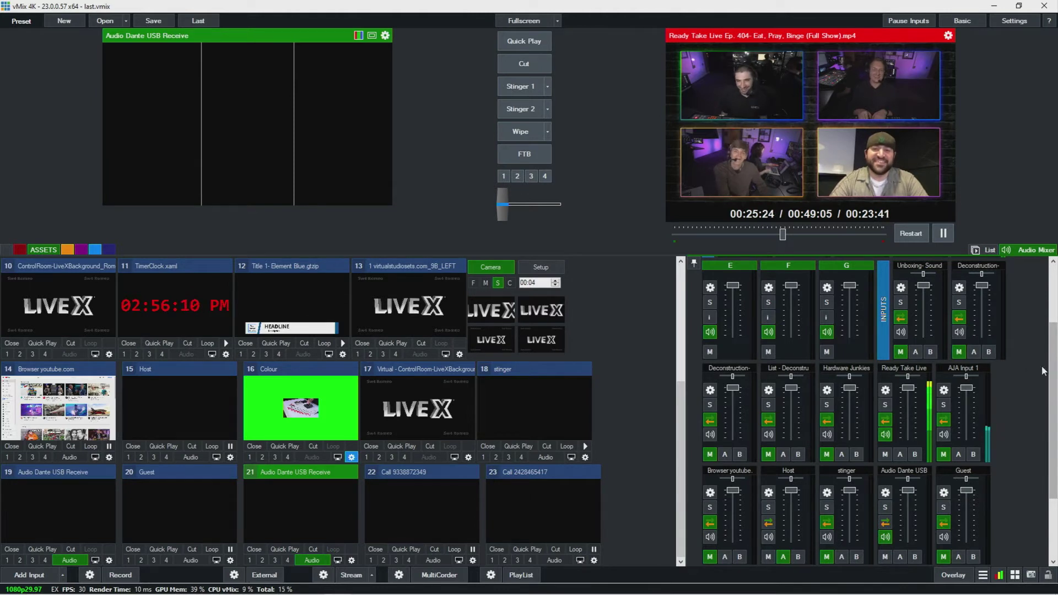
- Route the Audio Dante USB strip to bus G
{"action": "scroll", "coordinate": [1001, 437], "scroll_direction": "down", "scroll_amount": 2}
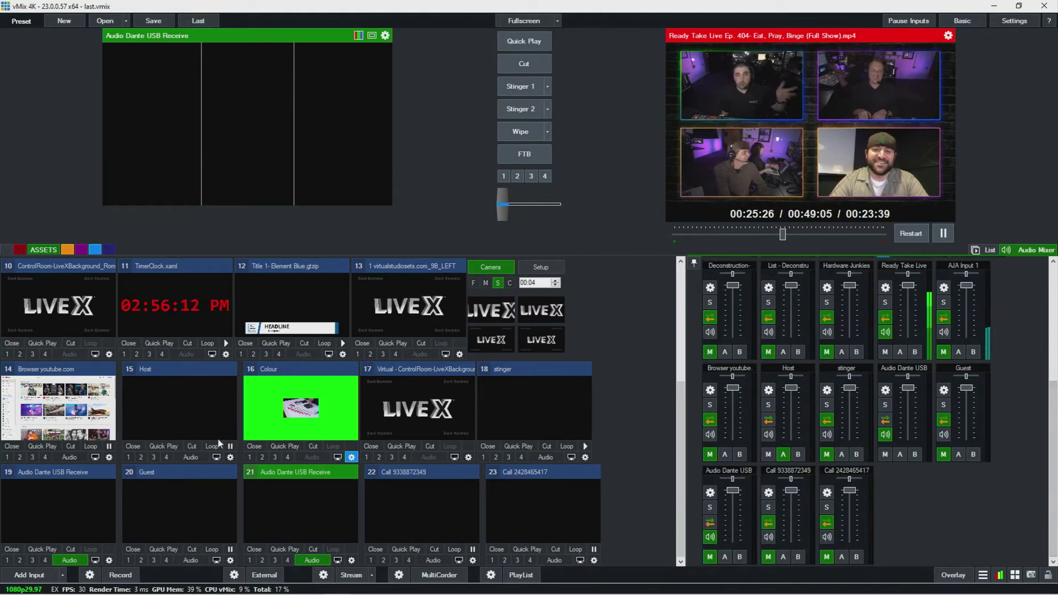
{"action": "right_click", "coordinate": [737, 558]}
{"action": "left_click", "coordinate": [709, 544]}
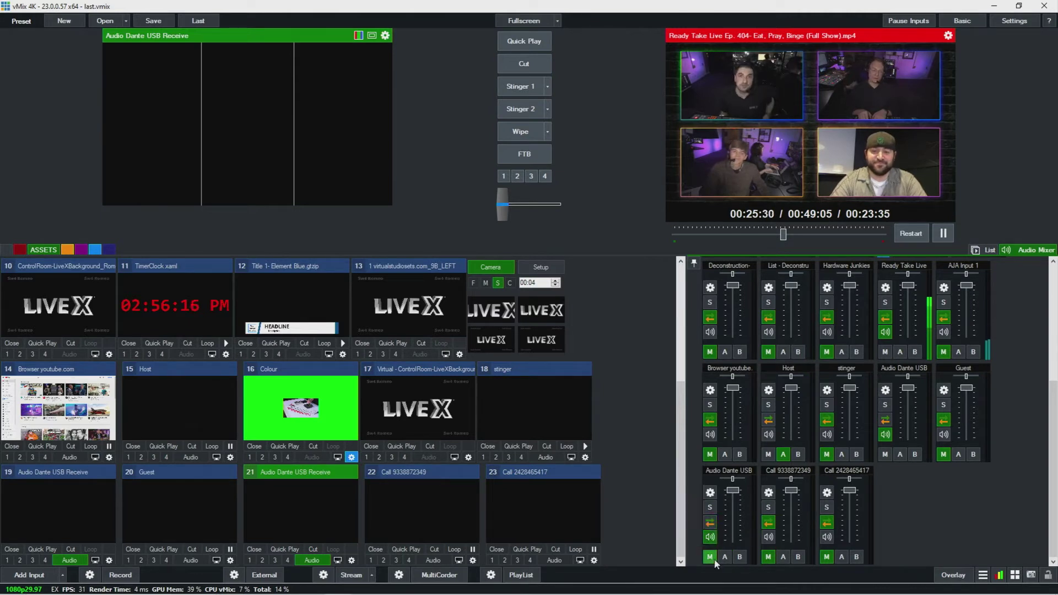
- Make Bus E the Host call's audio source
{"action": "right_click", "coordinate": [184, 401]}
{"action": "mouse_move", "coordinate": [223, 452]}
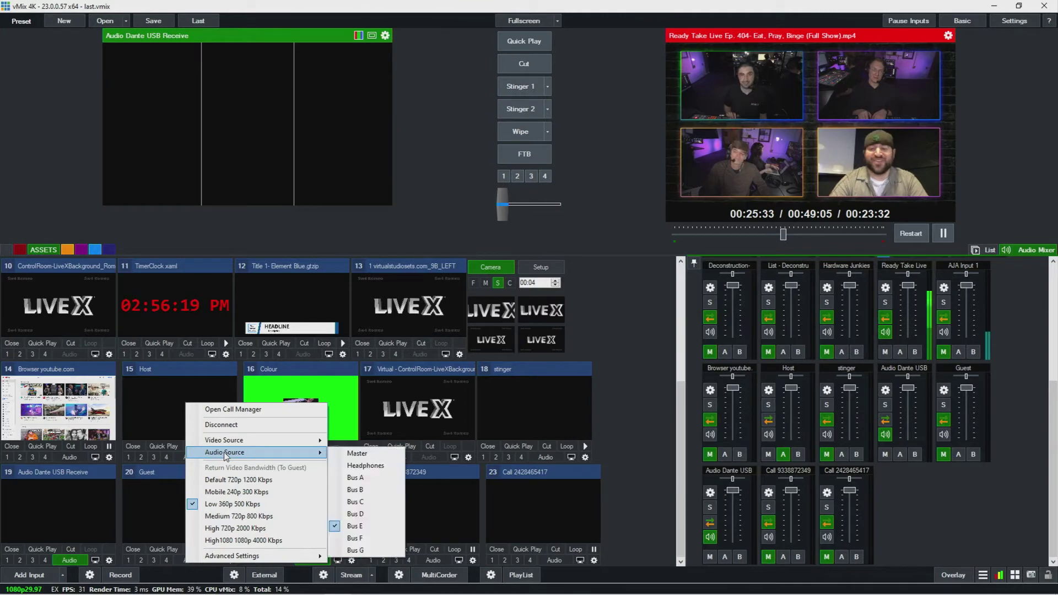
{"action": "left_click", "coordinate": [355, 527]}
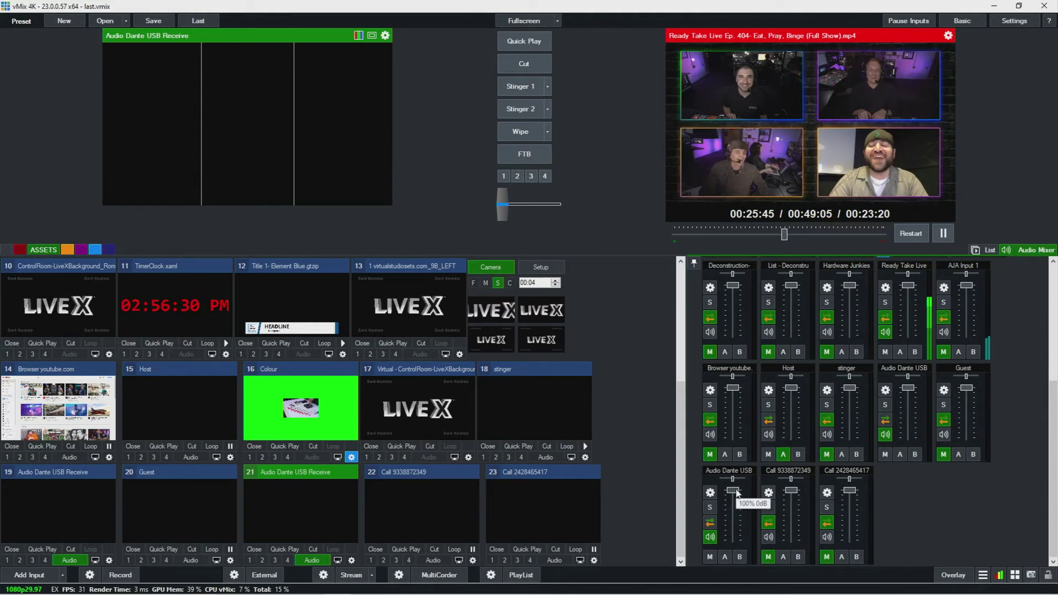
{"action": "right_click", "coordinate": [738, 556]}
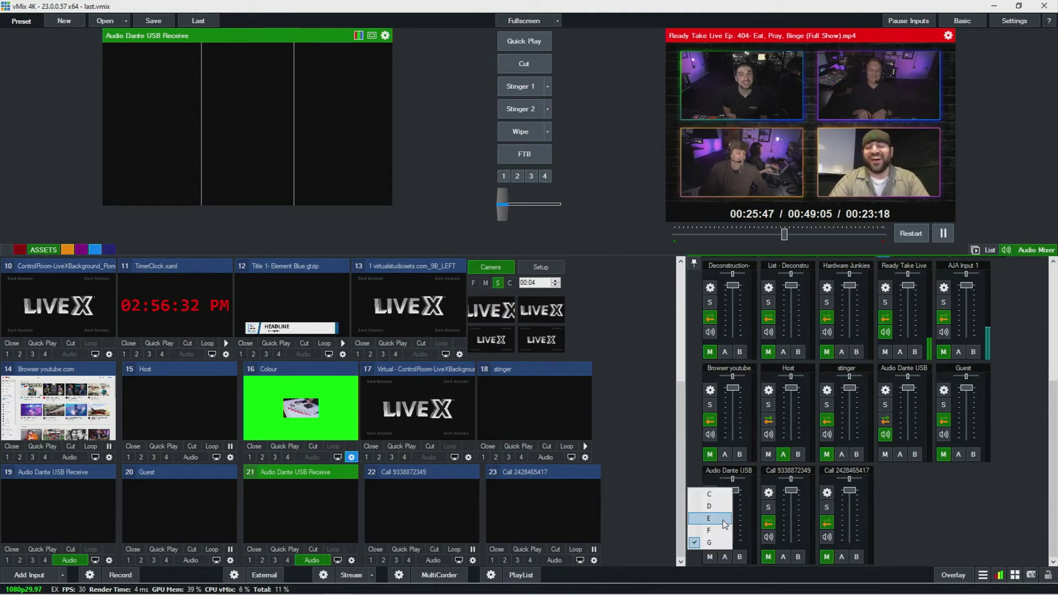
- Review Audio Dante USB's extra buses E and G, then scroll the input list
{"action": "right_click", "coordinate": [725, 556]}
{"action": "left_click", "coordinate": [633, 434]}
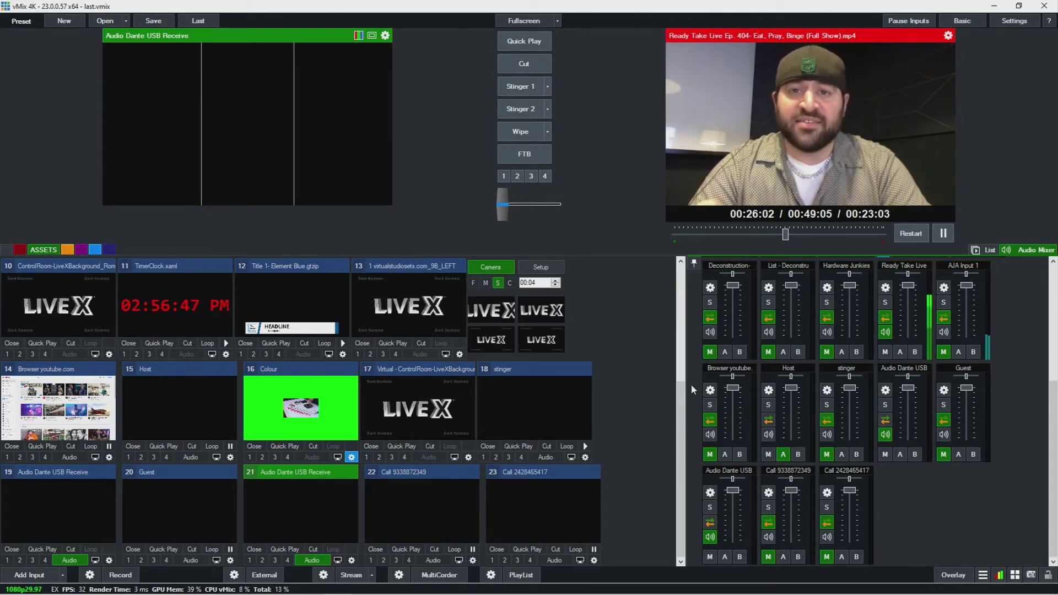
{"action": "left_click", "coordinate": [681, 335]}
{"action": "left_click", "coordinate": [682, 336]}
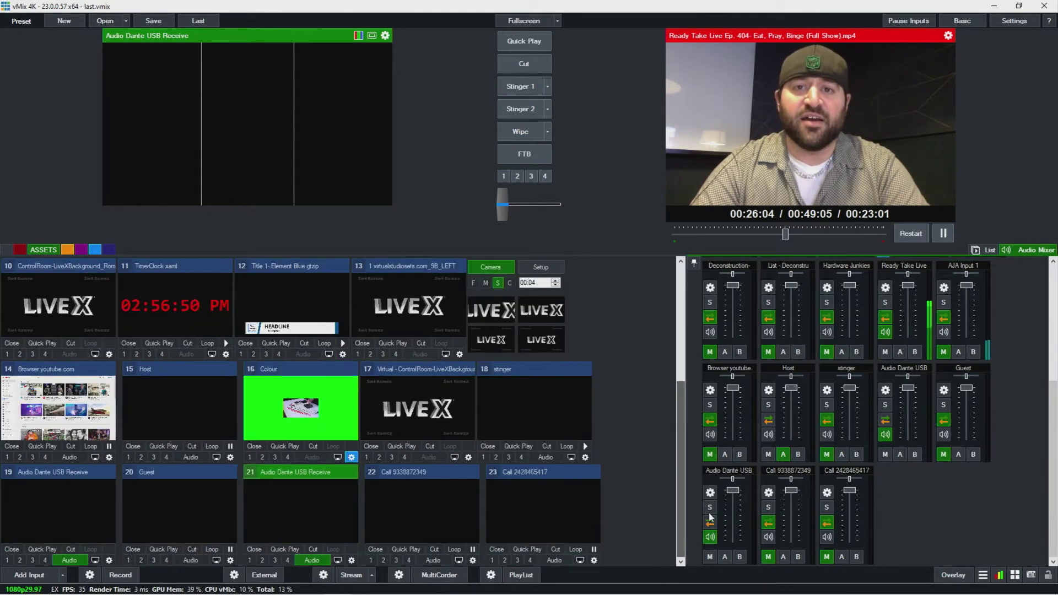
{"action": "scroll", "coordinate": [626, 542], "scroll_direction": "up", "scroll_amount": 2}
{"action": "scroll", "coordinate": [625, 542], "scroll_direction": "down", "scroll_amount": 2}
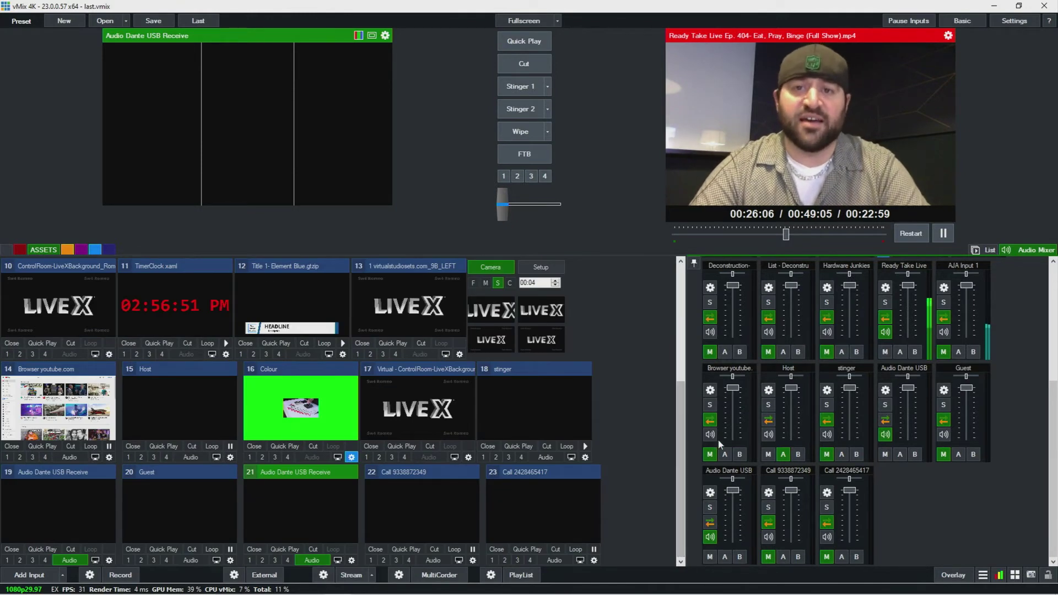
{"action": "left_click_drag", "start_coordinate": [682, 392], "coordinate": [686, 306]}
{"action": "scroll", "coordinate": [686, 306], "scroll_direction": "up", "scroll_amount": 1}
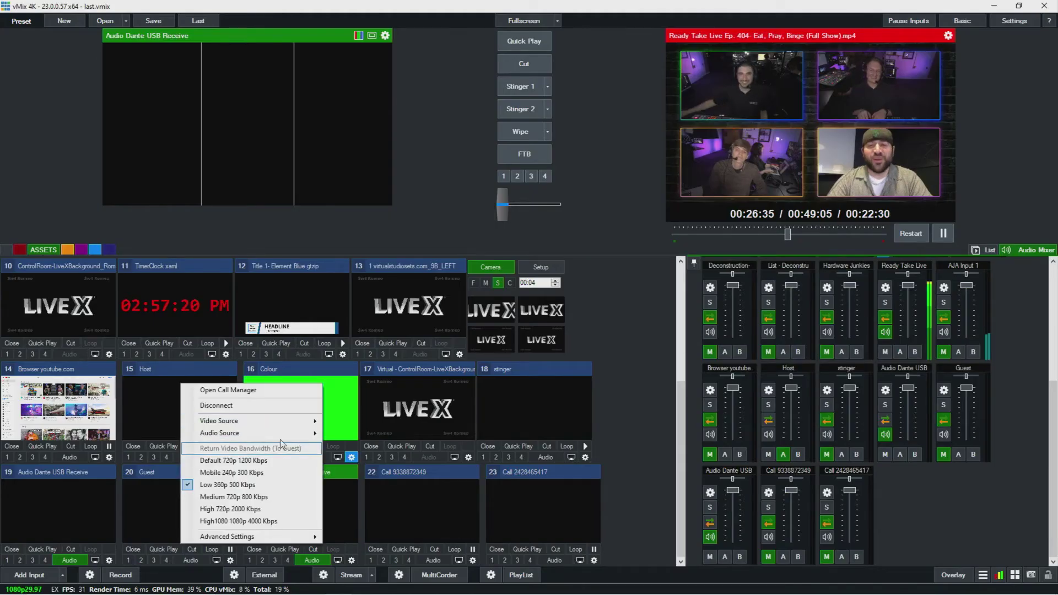
- Pick a bus as the Host call's audio source from its context menu
{"action": "mouse_move", "coordinate": [286, 434]}
{"action": "left_click", "coordinate": [358, 457]}
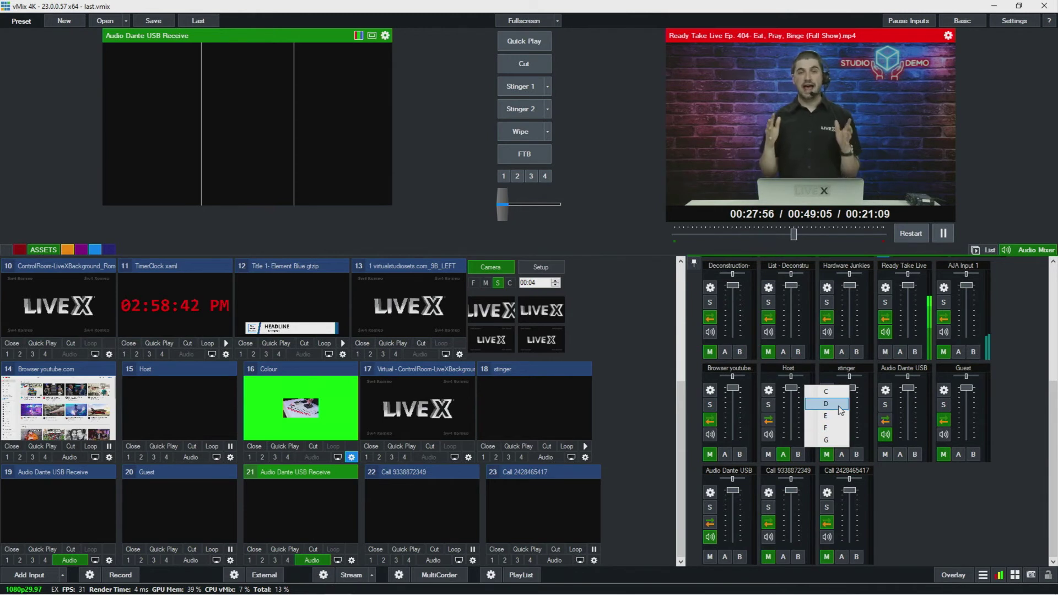
- Dismiss the stinger strip's C–G bus list without changing routing
{"action": "left_click", "coordinate": [916, 482]}
{"action": "mouse_move", "coordinate": [886, 592]}
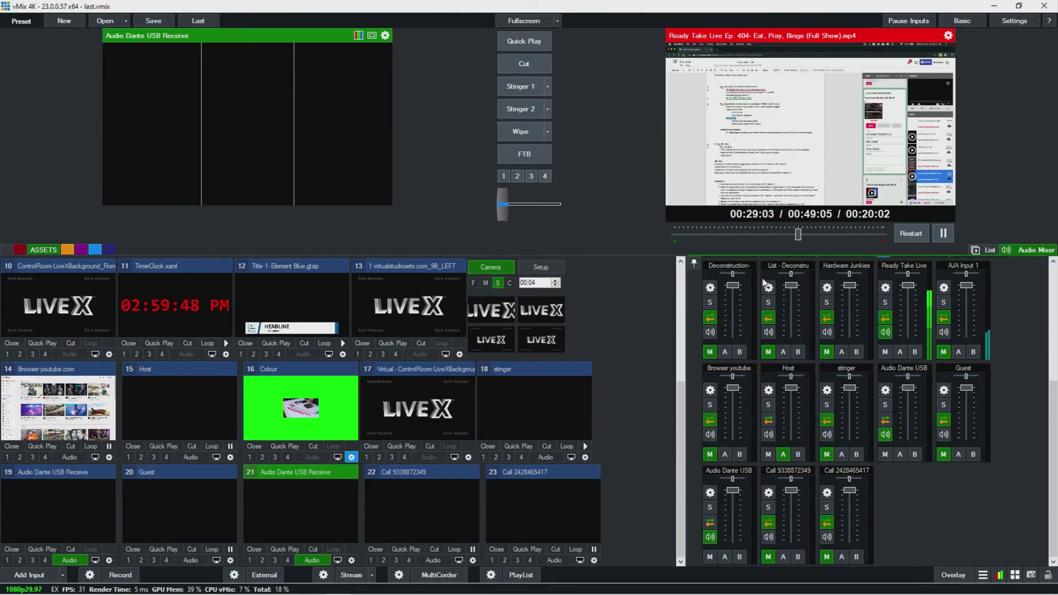
- Solo the List - Deconstruction mixer channel
{"action": "left_click", "coordinate": [768, 302]}
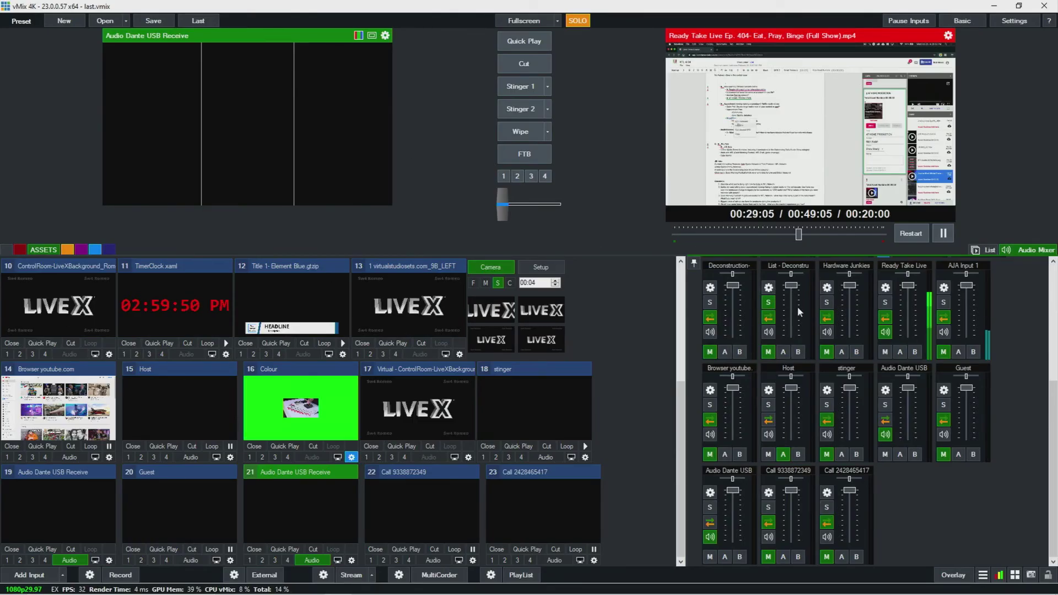
{"action": "mouse_move", "coordinate": [800, 312]}
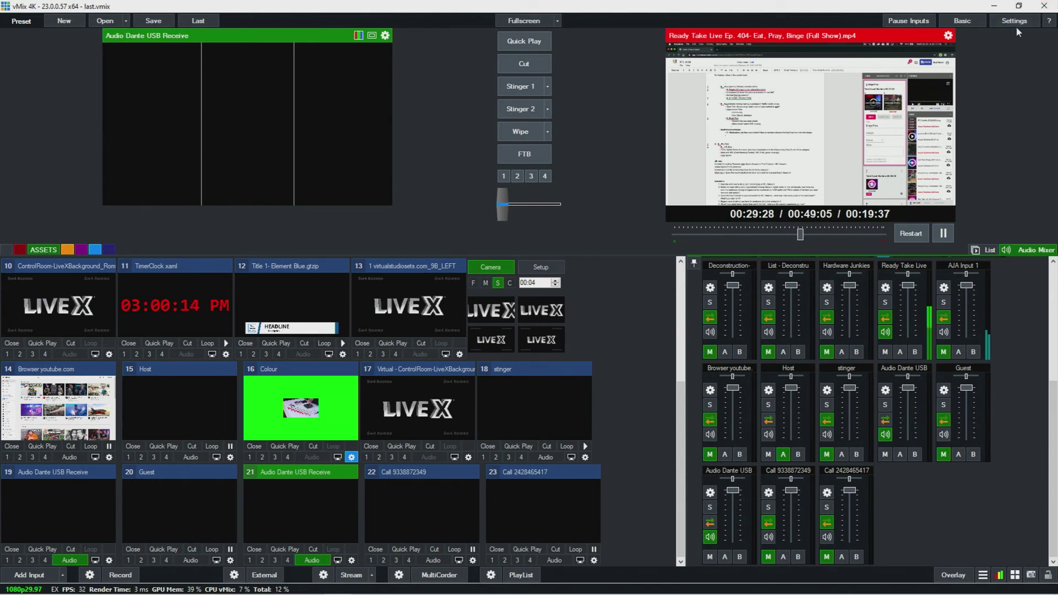
{"action": "left_click", "coordinate": [1013, 21]}
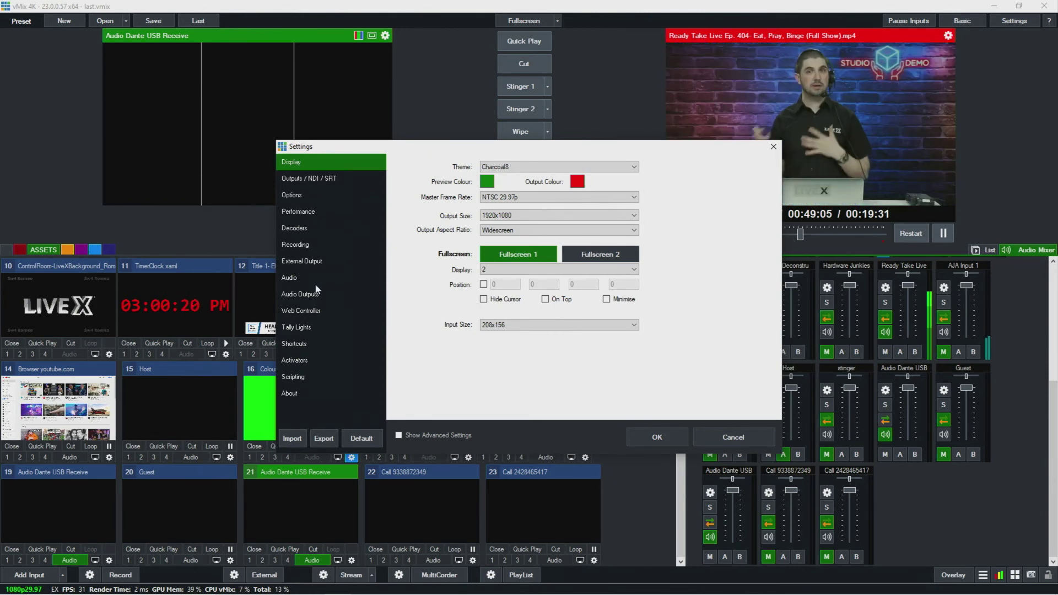
- Send headphone output to Speakers (Realtek(R) Audio) in Audio Outputs and apply
{"action": "left_click", "coordinate": [336, 295]}
{"action": "left_click", "coordinate": [558, 184]}
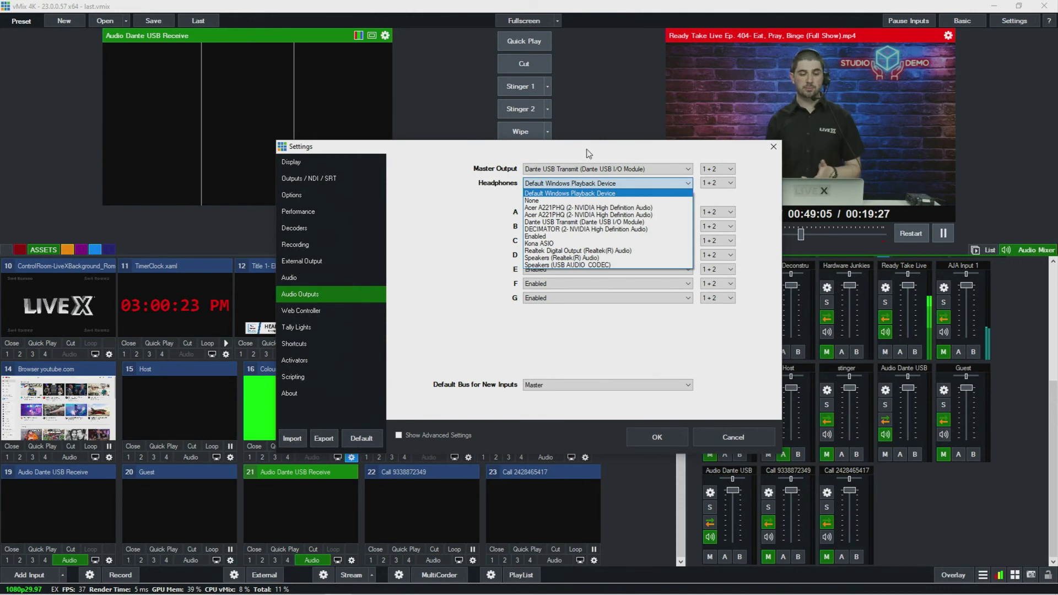
{"action": "left_click", "coordinate": [587, 258]}
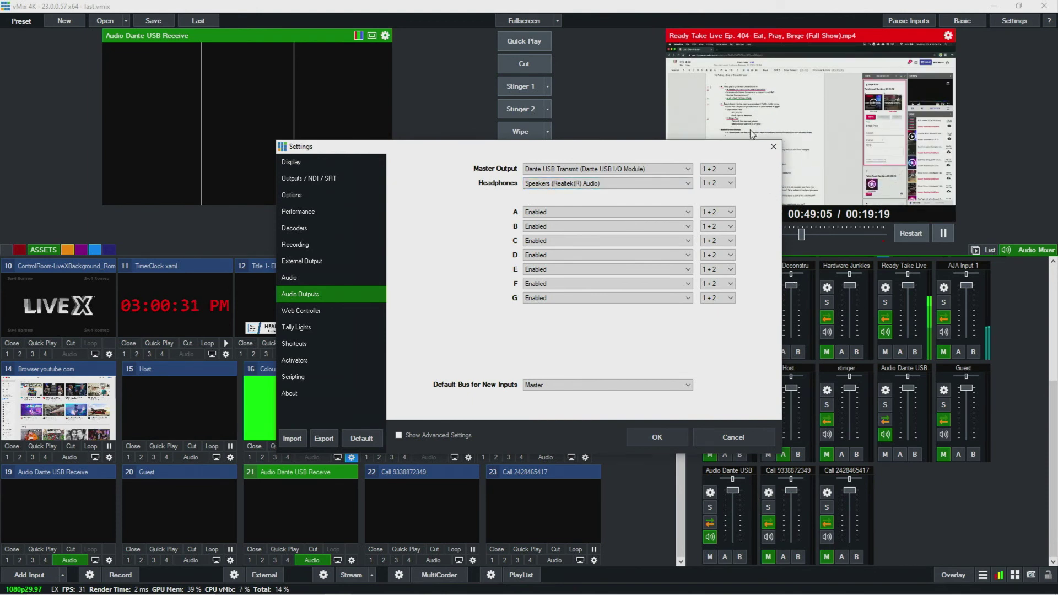
{"action": "left_click", "coordinate": [774, 146]}
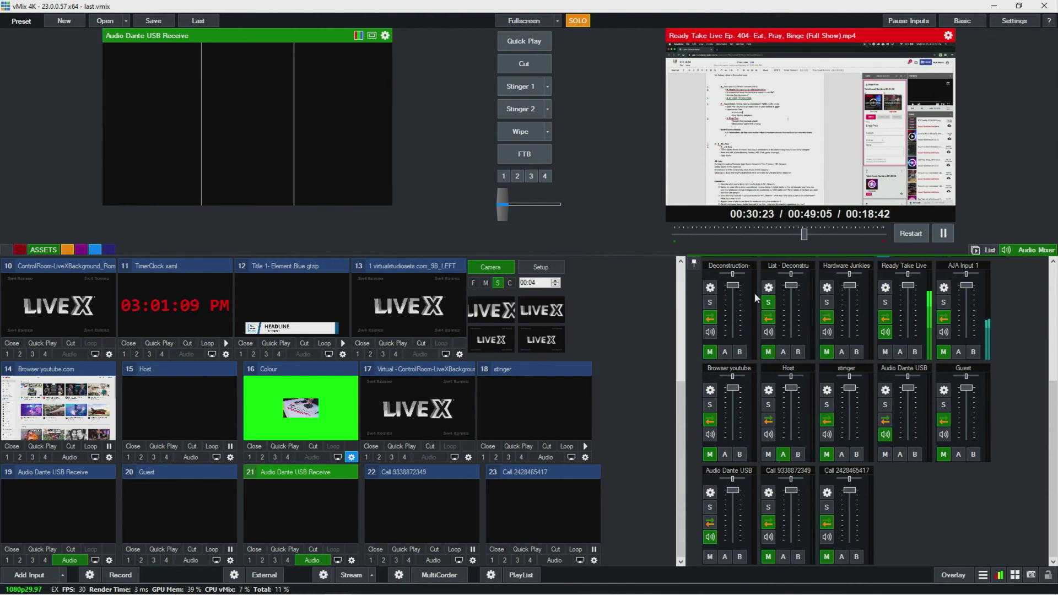
- Solo Hardware Junkies, clear AJA Input 1's solo, and toggle Deconstruction's Audio Auto off and on
{"action": "left_click", "coordinate": [768, 303]}
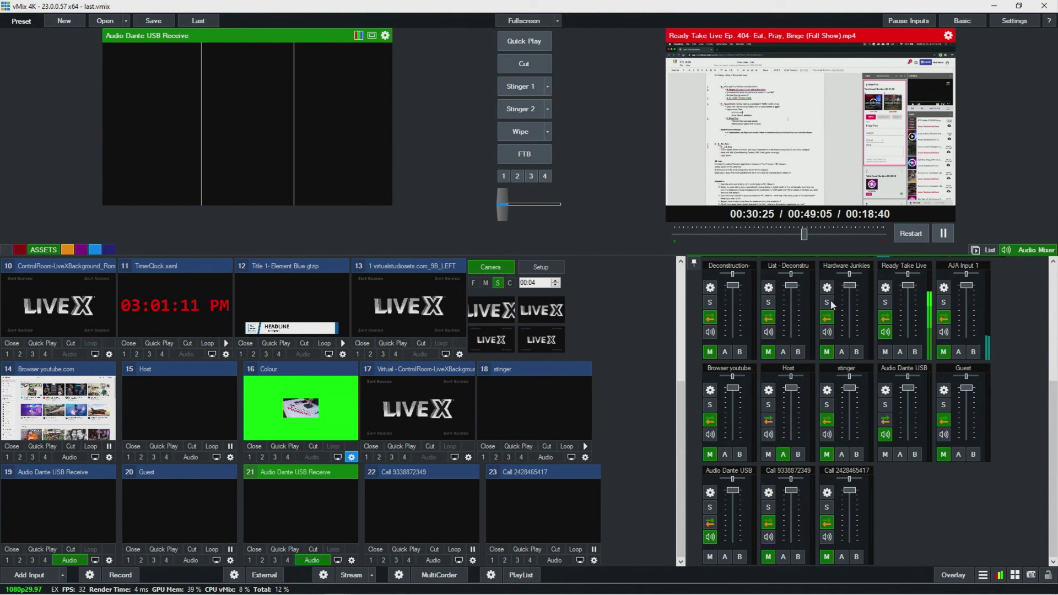
{"action": "left_click", "coordinate": [826, 302]}
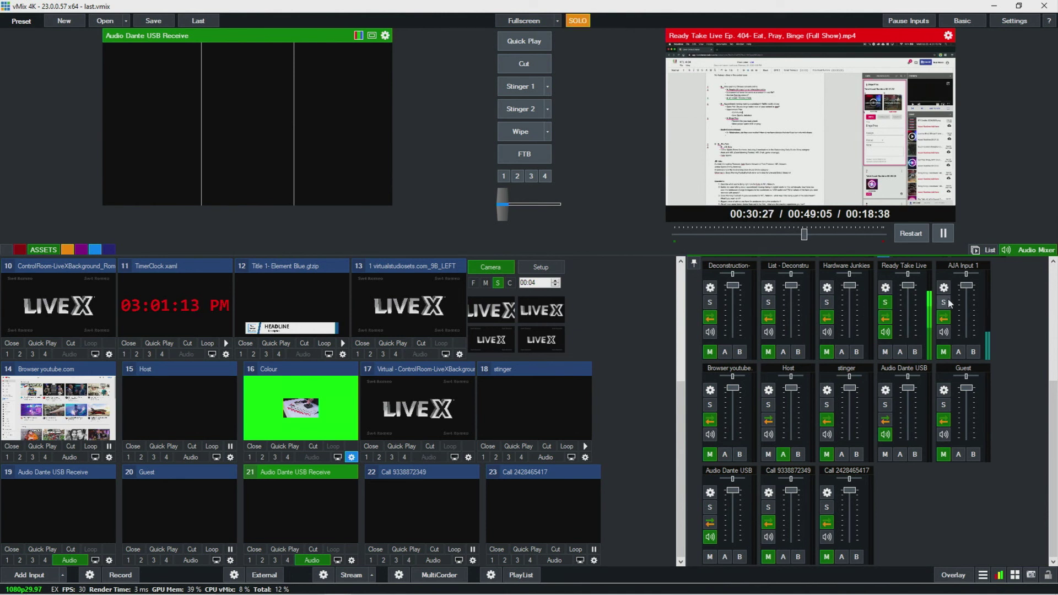
{"action": "double_click", "coordinate": [885, 302]}
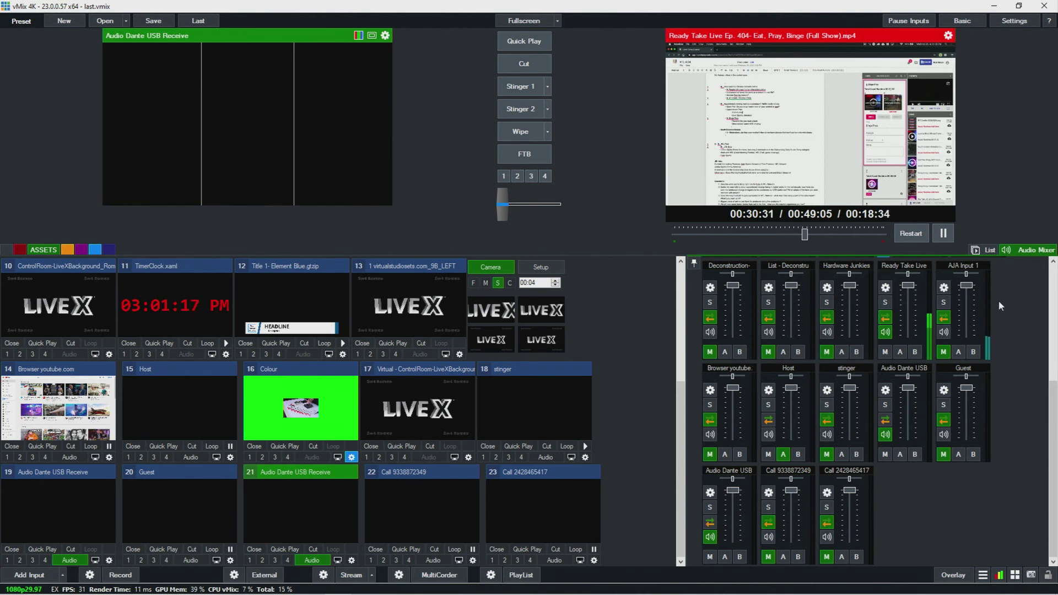
{"action": "left_click", "coordinate": [710, 319]}
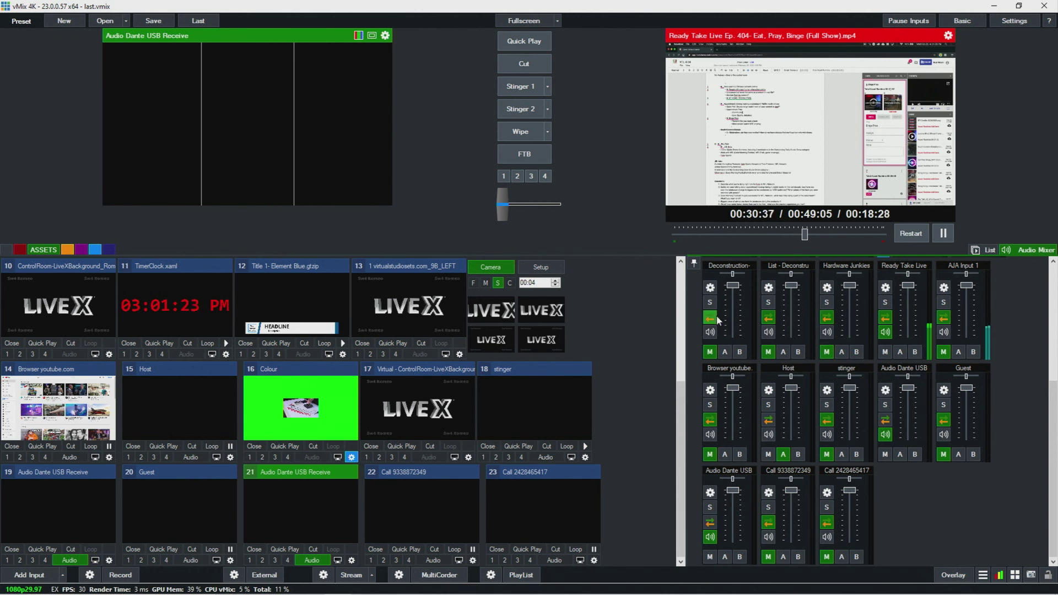
{"action": "left_click", "coordinate": [708, 323]}
- Preview inputs 17, 16 and 14, ending on input 11 TimerClock.xaml
{"action": "left_click", "coordinate": [452, 407]}
{"action": "left_click", "coordinate": [319, 386]}
{"action": "left_click", "coordinate": [53, 403]}
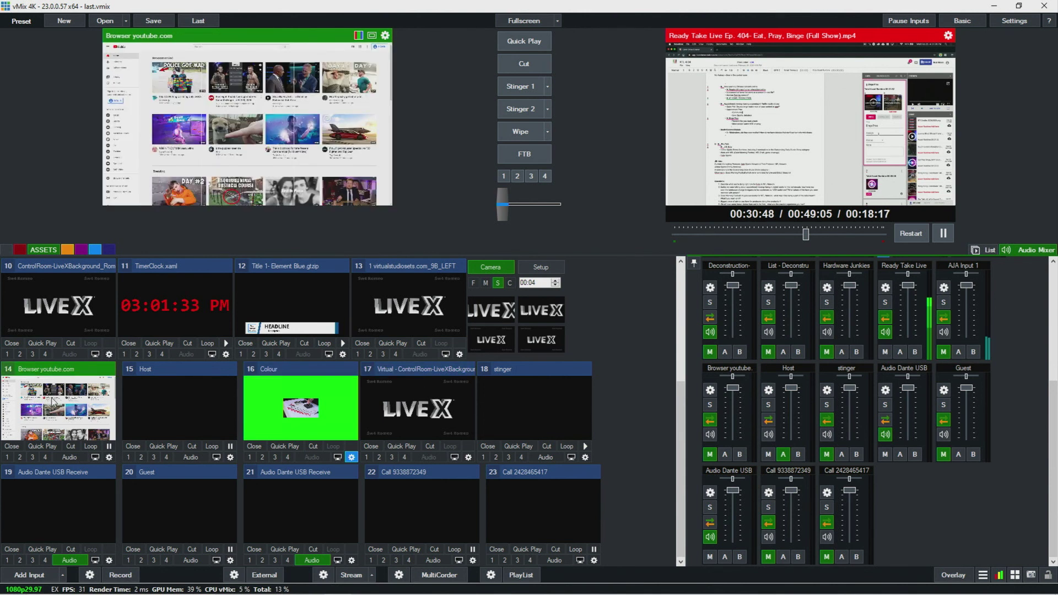
{"action": "left_click", "coordinate": [233, 326]}
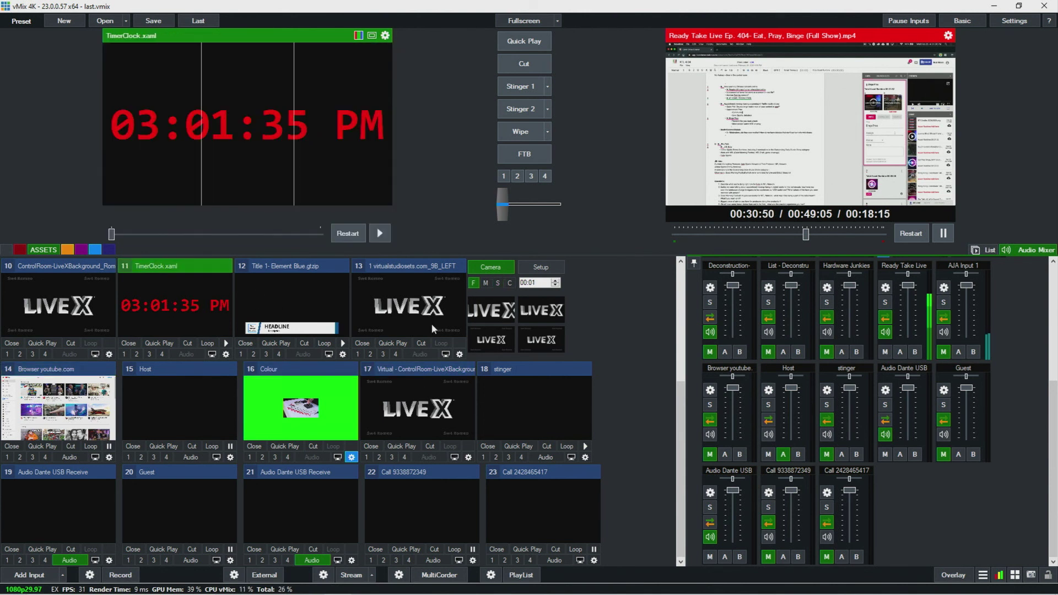